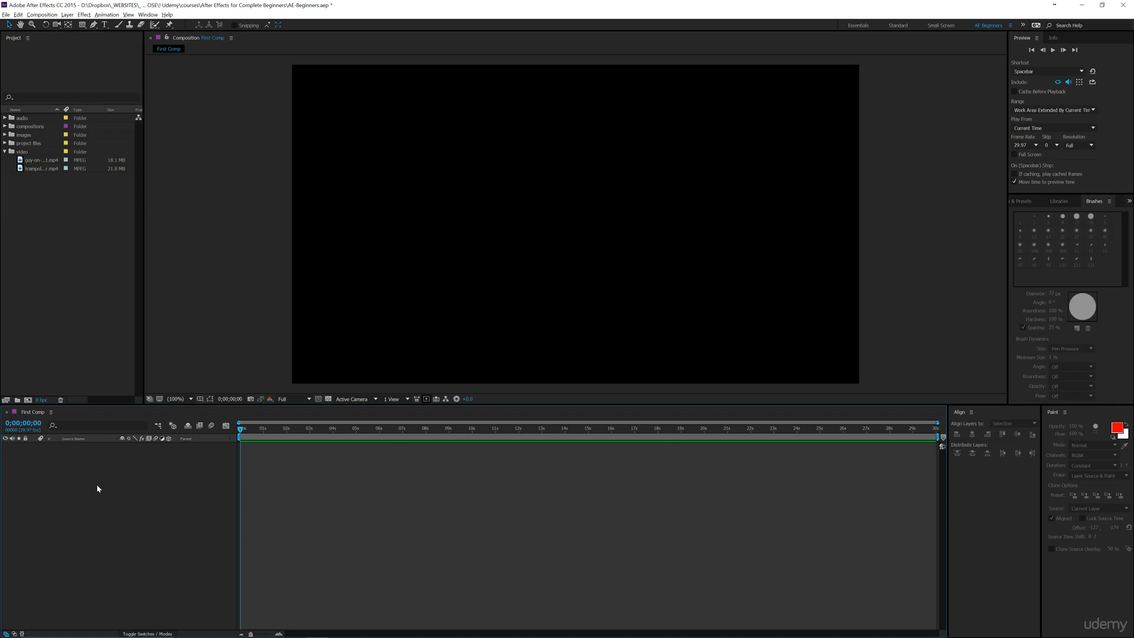
# - Draw a white circle with the Ellipse tool in the composition's left half and move it slightly down
pyautogui.click(82, 25)
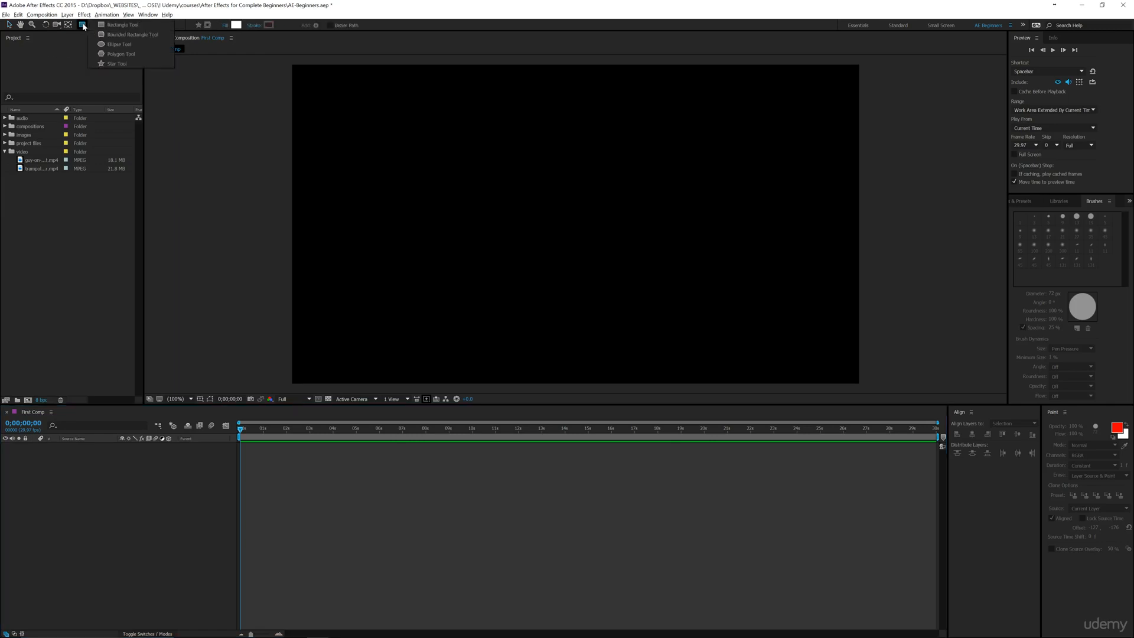
pyautogui.click(119, 44)
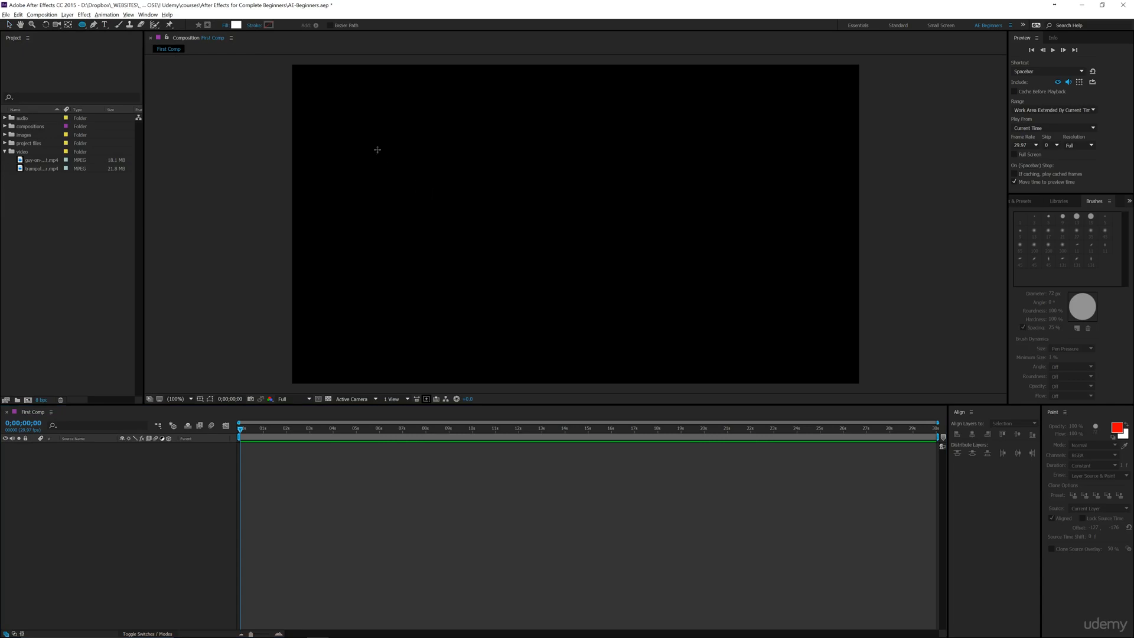
pyautogui.moveTo(377, 148); pyautogui.dragTo(475, 249)
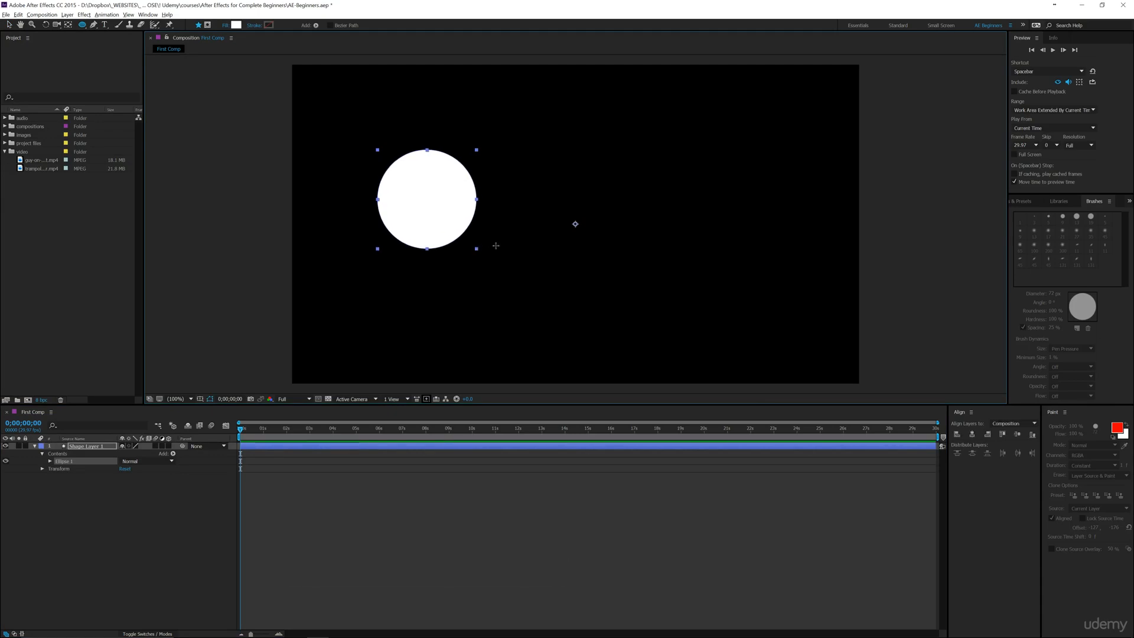
pyautogui.press('v')
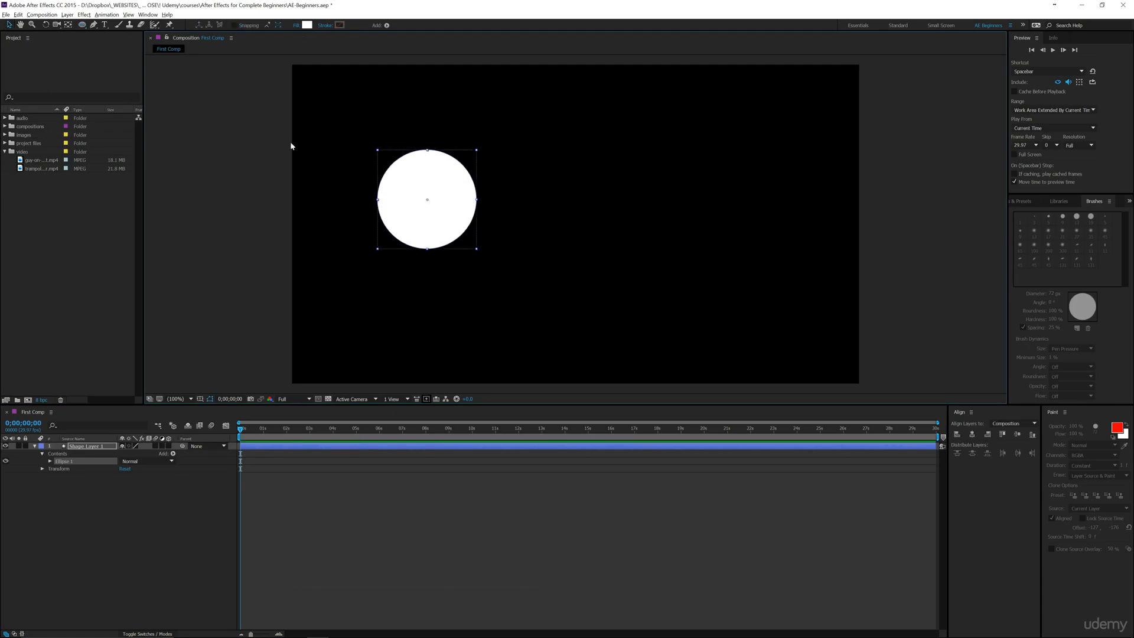
pyautogui.moveTo(417, 201); pyautogui.dragTo(417, 231)
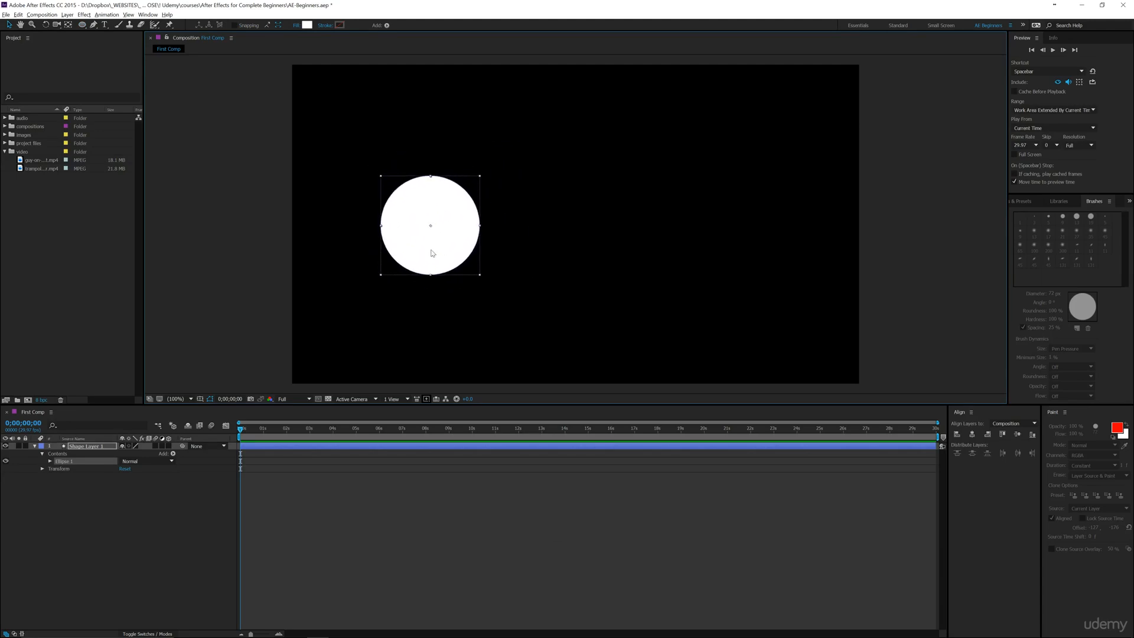
# - Rename the shape layer as ball and nudge it slightly to the right in the composition
pyautogui.click(75, 473)
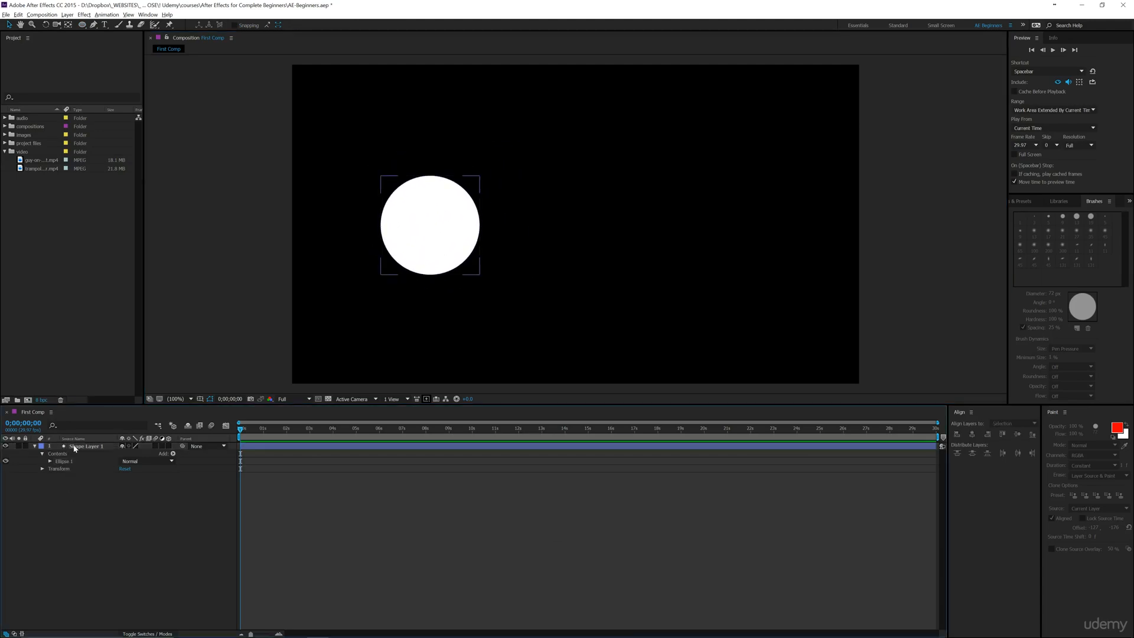
pyautogui.click(74, 447)
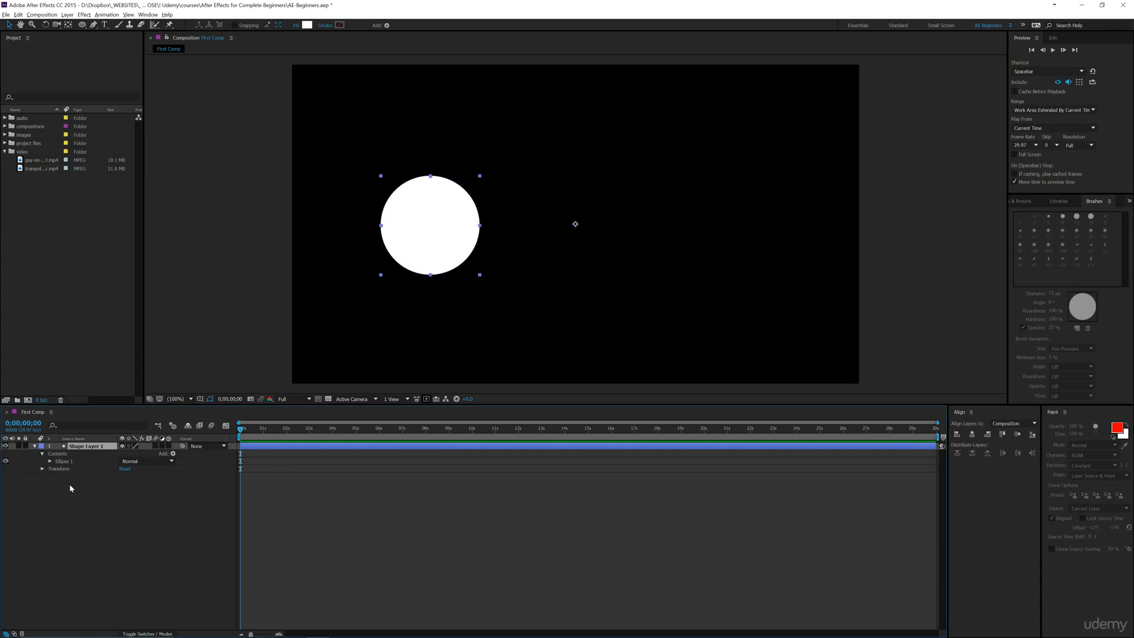
pyautogui.press('Return')
pyautogui.write('ball')
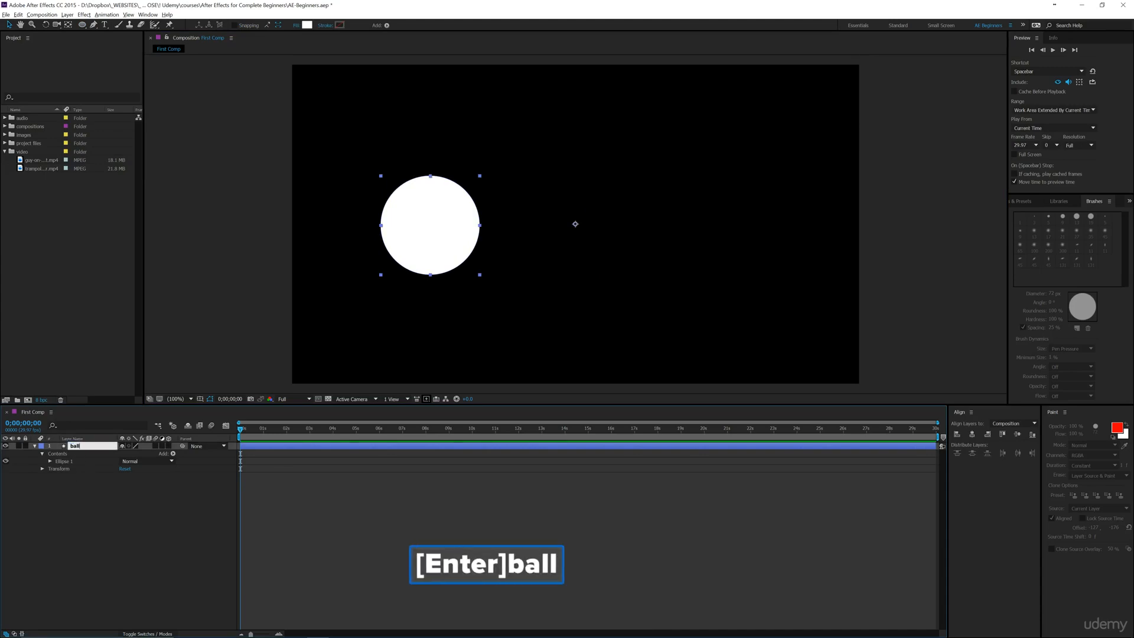
pyautogui.press('Return')
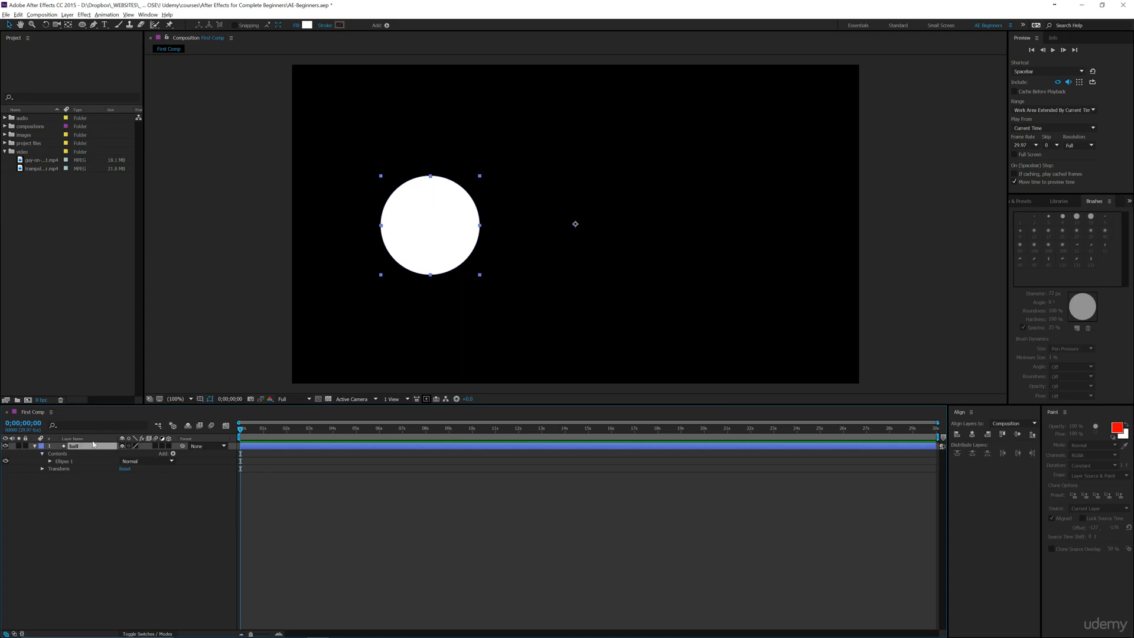
pyautogui.moveTo(424, 255); pyautogui.dragTo(433, 253)
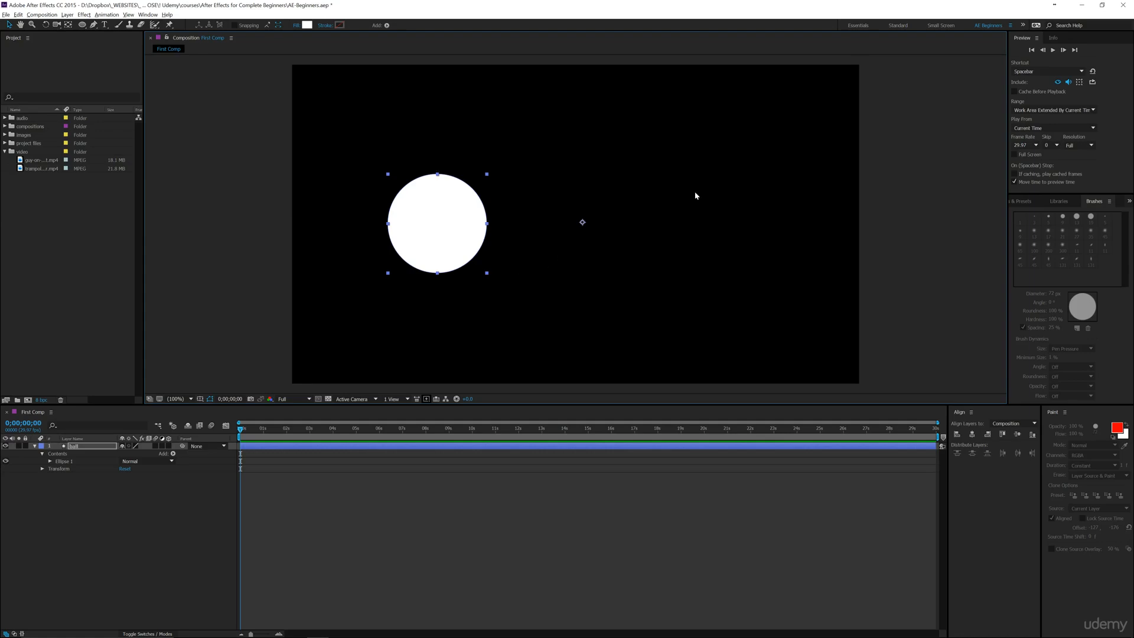
# - Try scaling the ball layer down to about half size around its off-centre anchor point, and undo the scaling
pyautogui.click(109, 518)
pyautogui.click(80, 448)
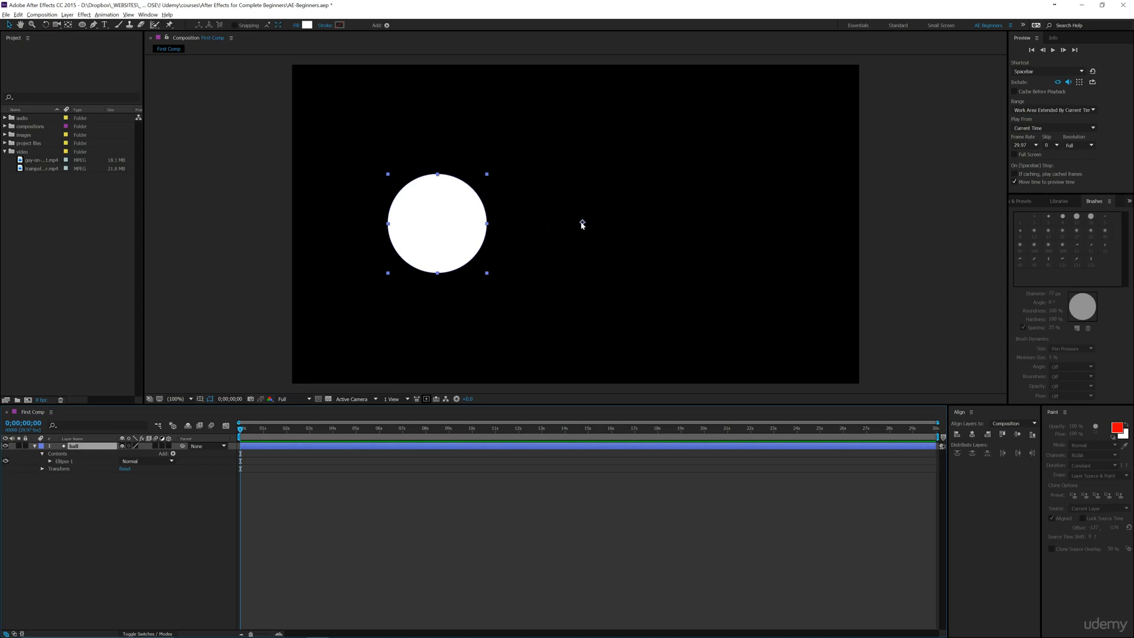
pyautogui.press('s')
pyautogui.moveTo(135, 455); pyautogui.dragTo(118, 456)
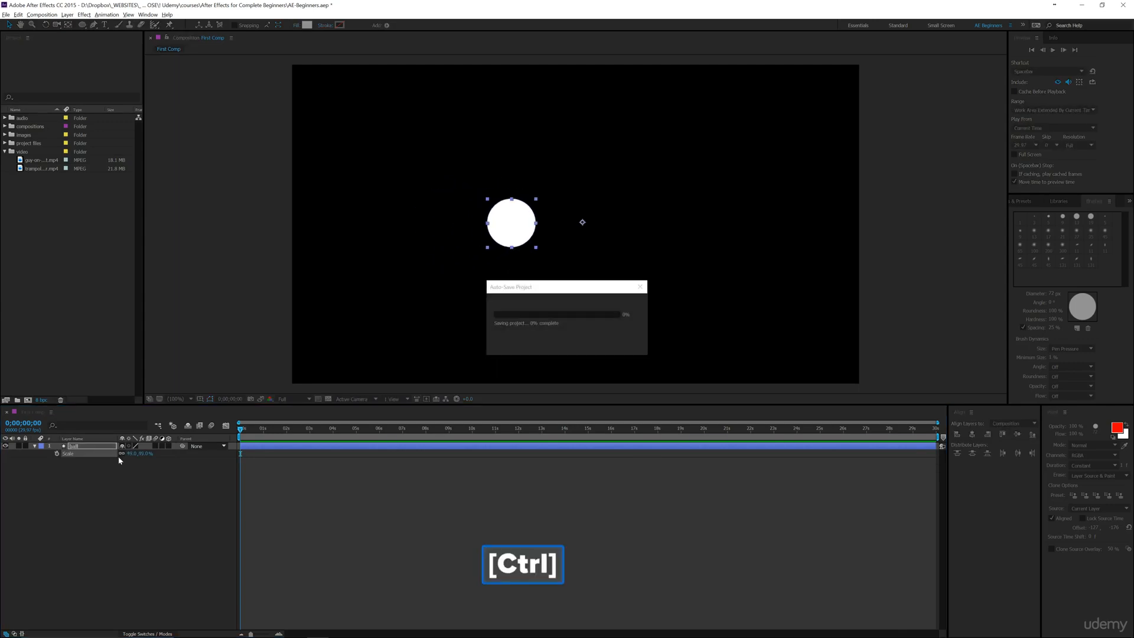
pyautogui.hotkey('ctrl', 'z')
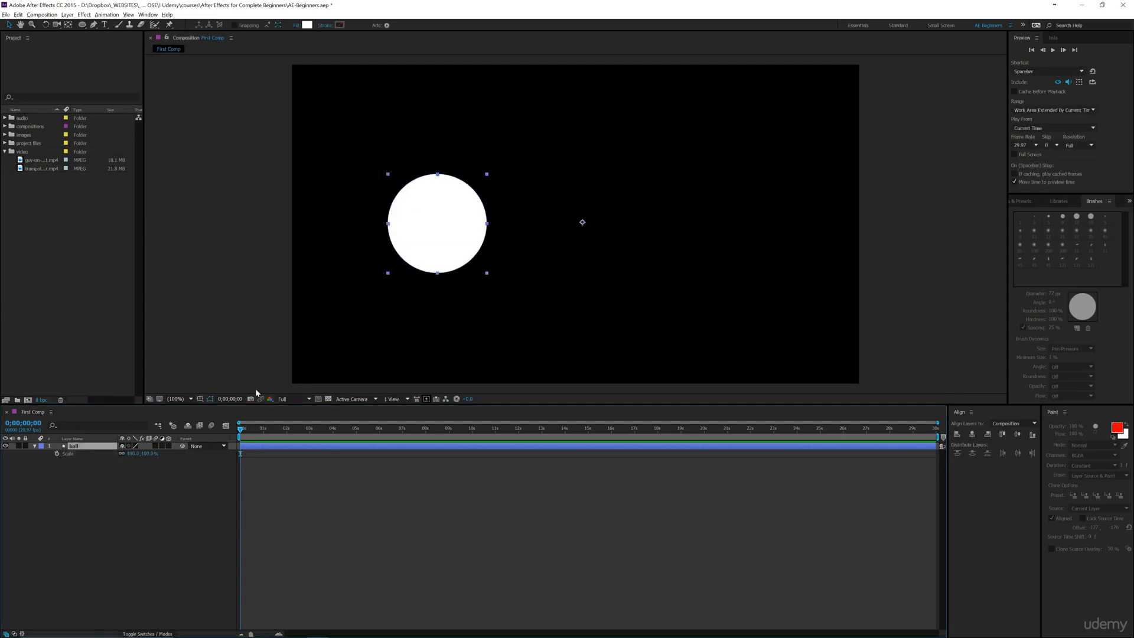
# - Examine the ball layer's Transform properties, isolating Anchor Point, Position, Scale, Rotation and Opacity one at a time
pyautogui.click(34, 447)
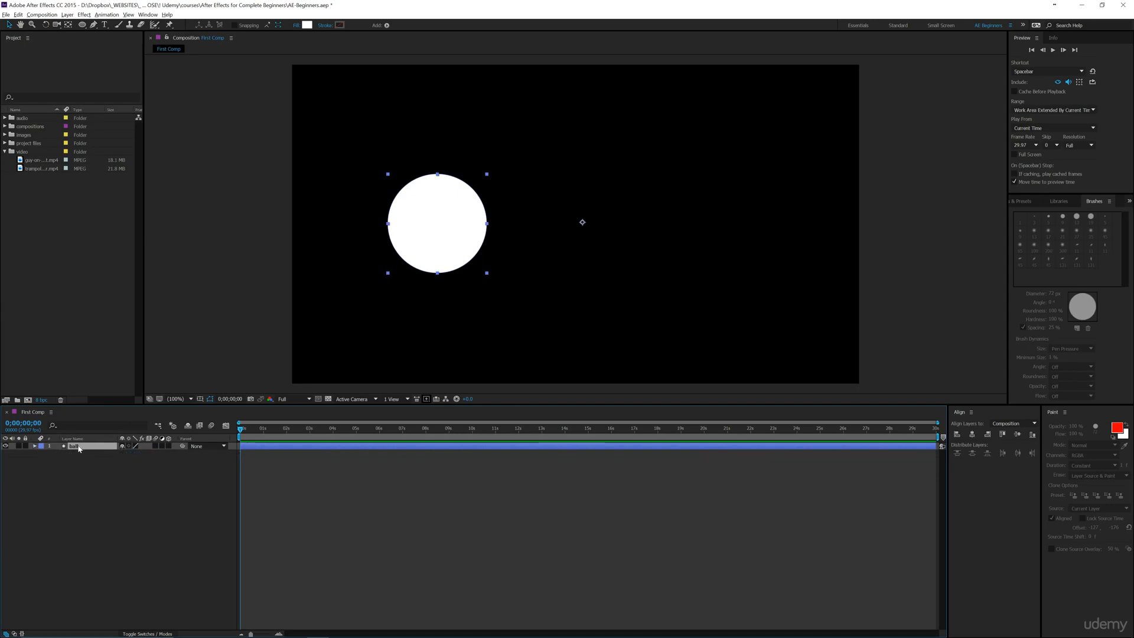
pyautogui.click(34, 447)
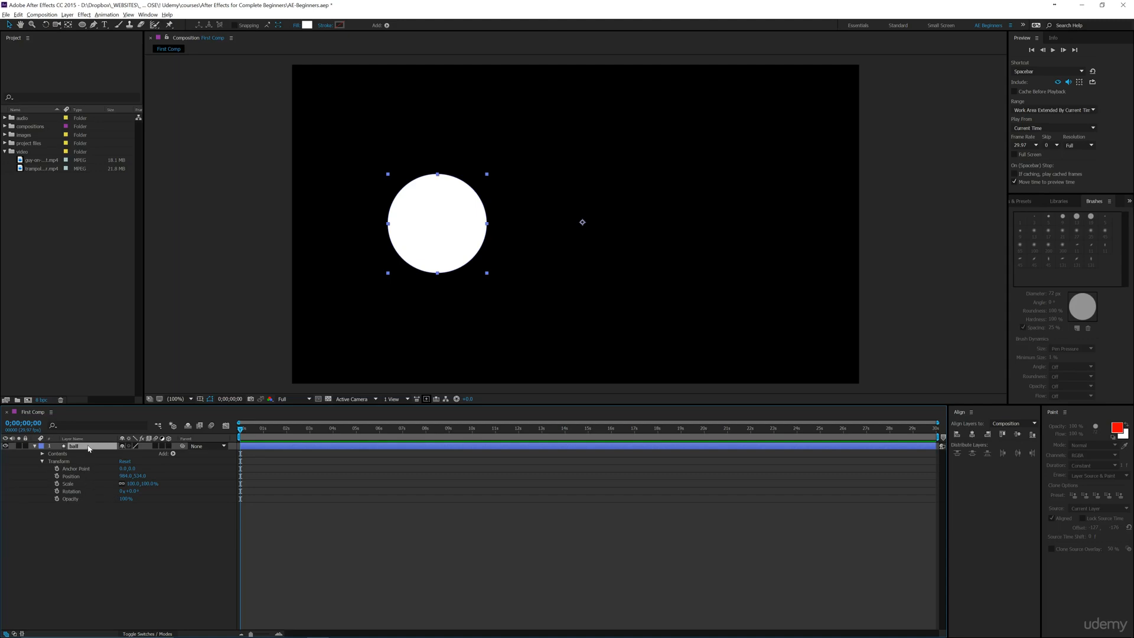
pyautogui.press('a')
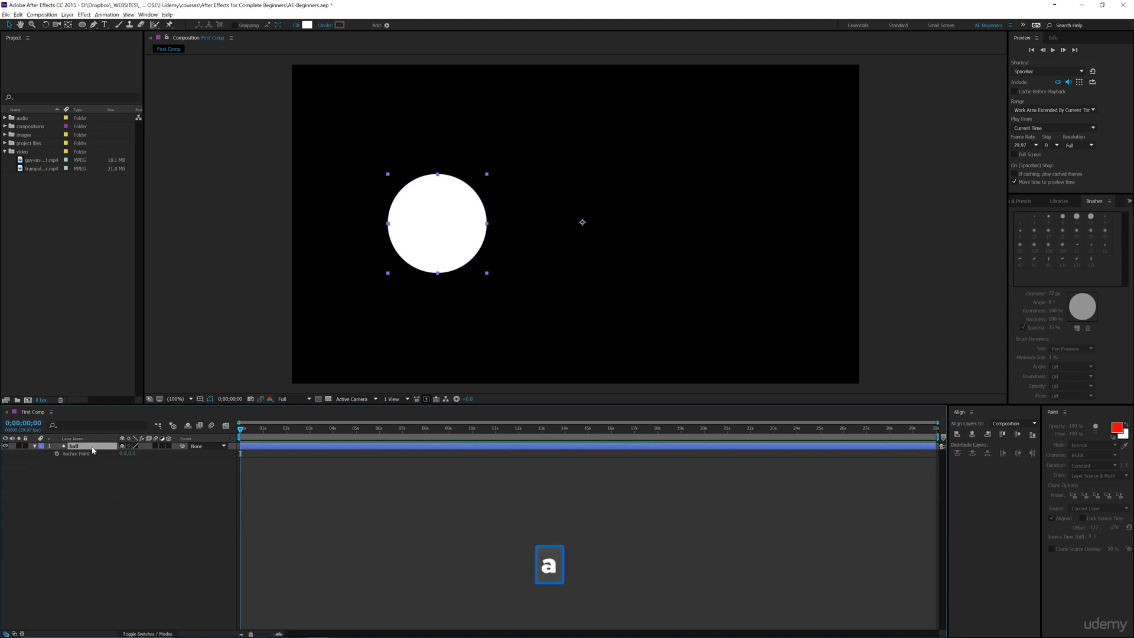
pyautogui.click(35, 446)
pyautogui.click(35, 446)
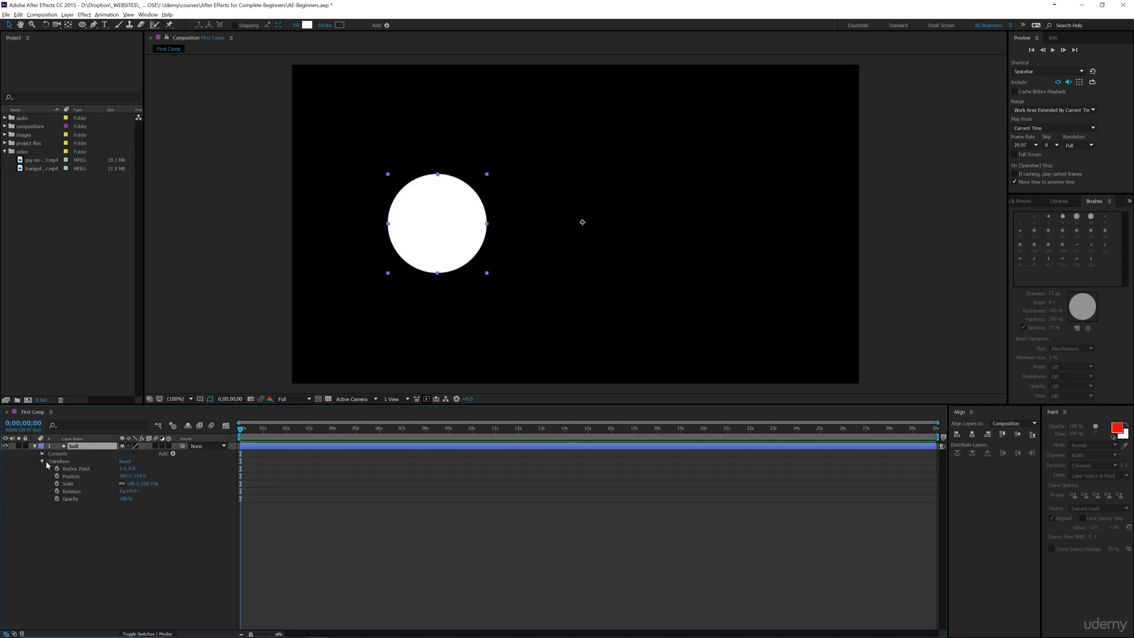
pyautogui.press('p')
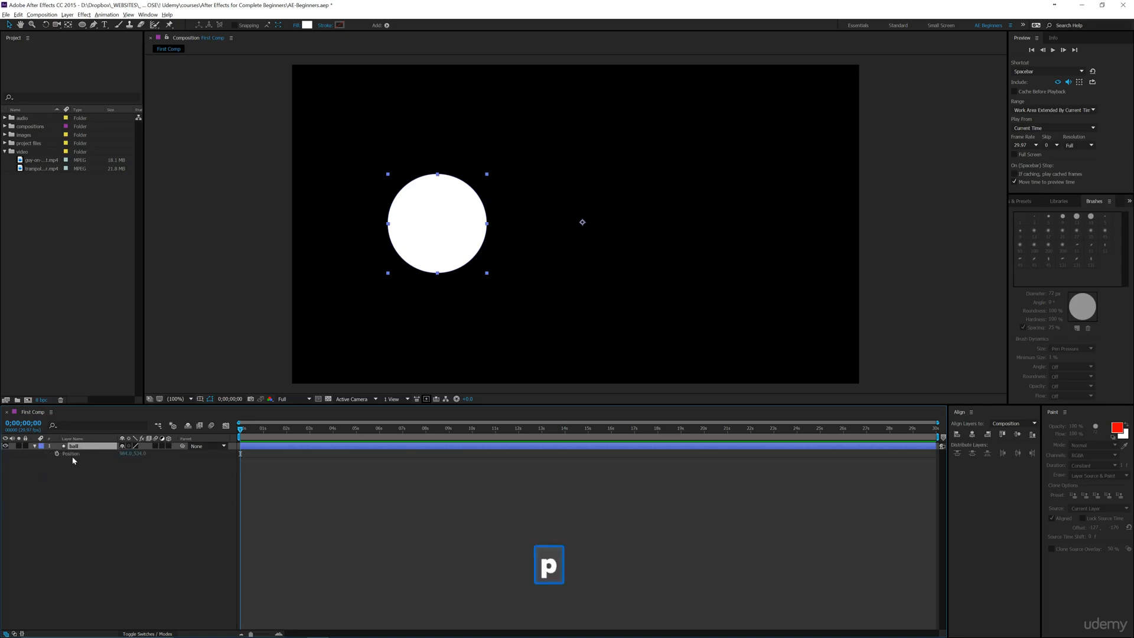
pyautogui.click(33, 447)
pyautogui.click(34, 446)
pyautogui.press('s')
pyautogui.click(35, 446)
pyautogui.click(34, 446)
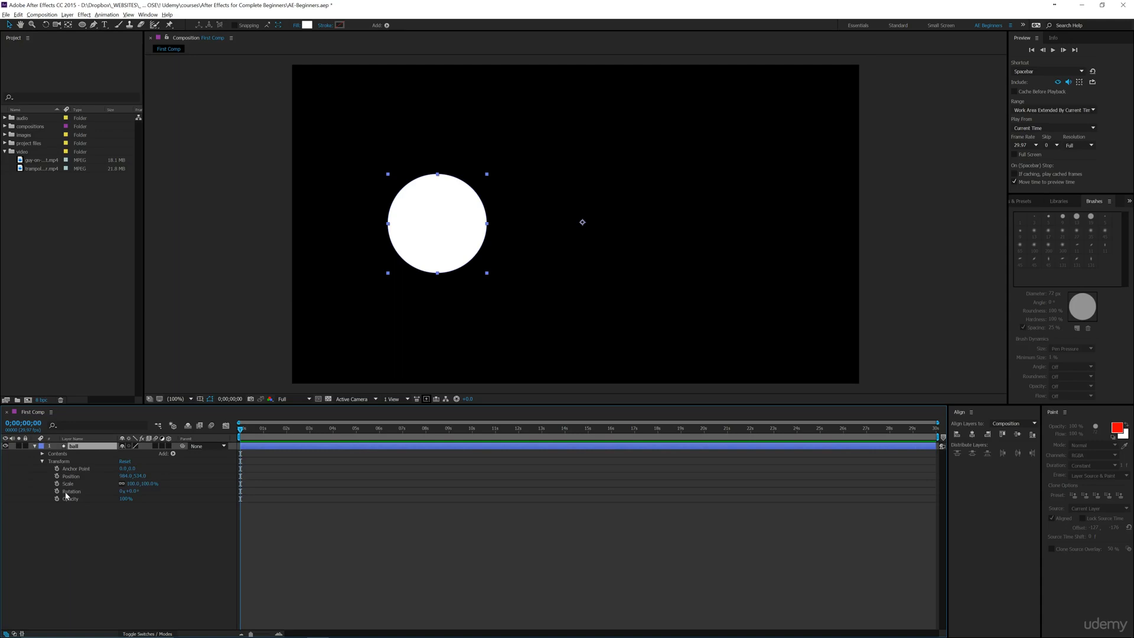
pyautogui.press('r')
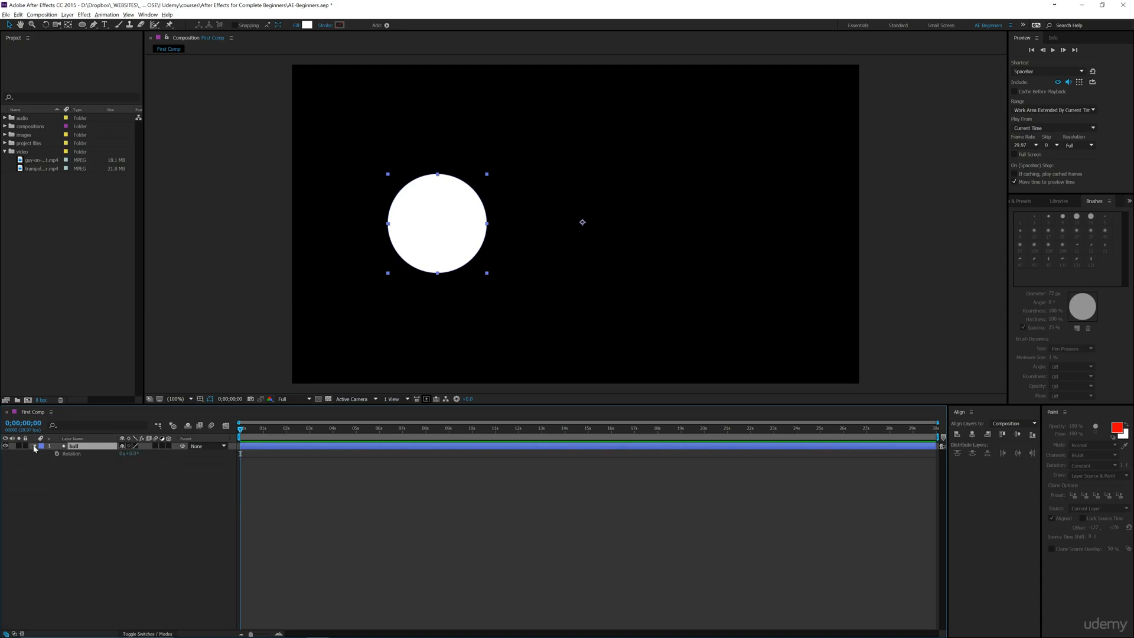
pyautogui.click(34, 446)
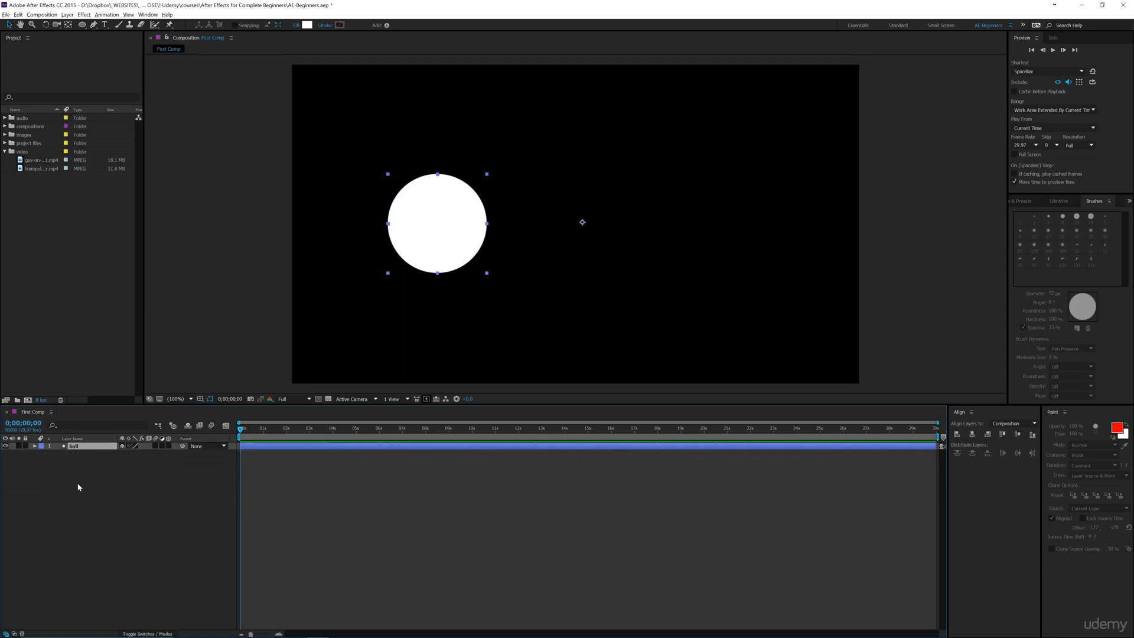
pyautogui.press('t')
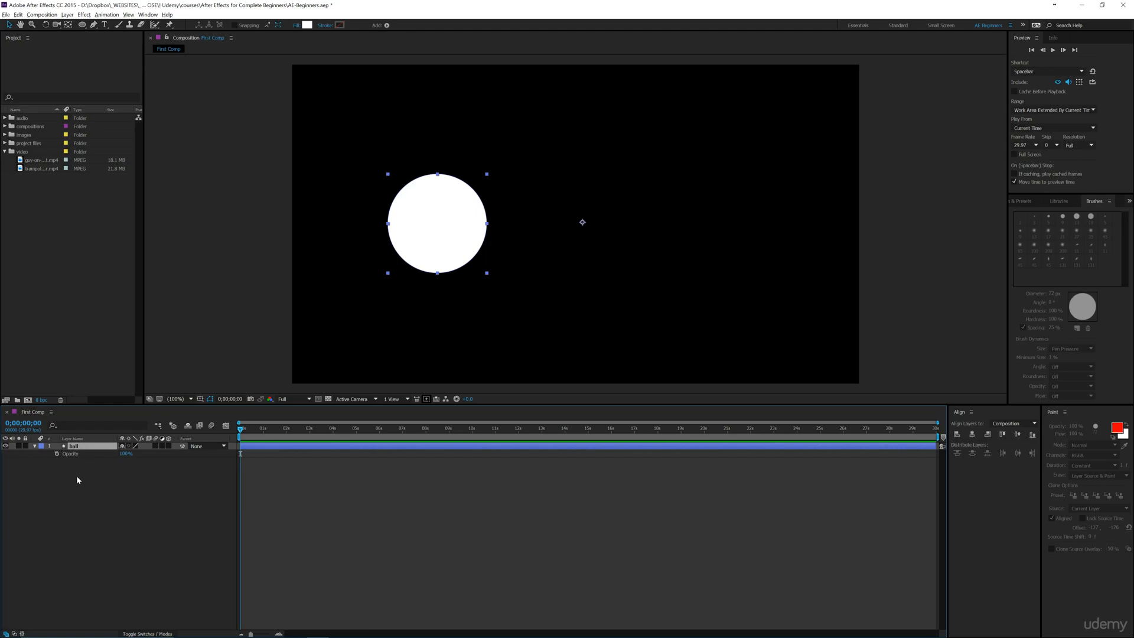
pyautogui.click(35, 446)
pyautogui.click(35, 447)
# - Move the ball layer's anchor point to the centre of the circle with the Pan Behind tool
pyautogui.press('a')
pyautogui.press('y')
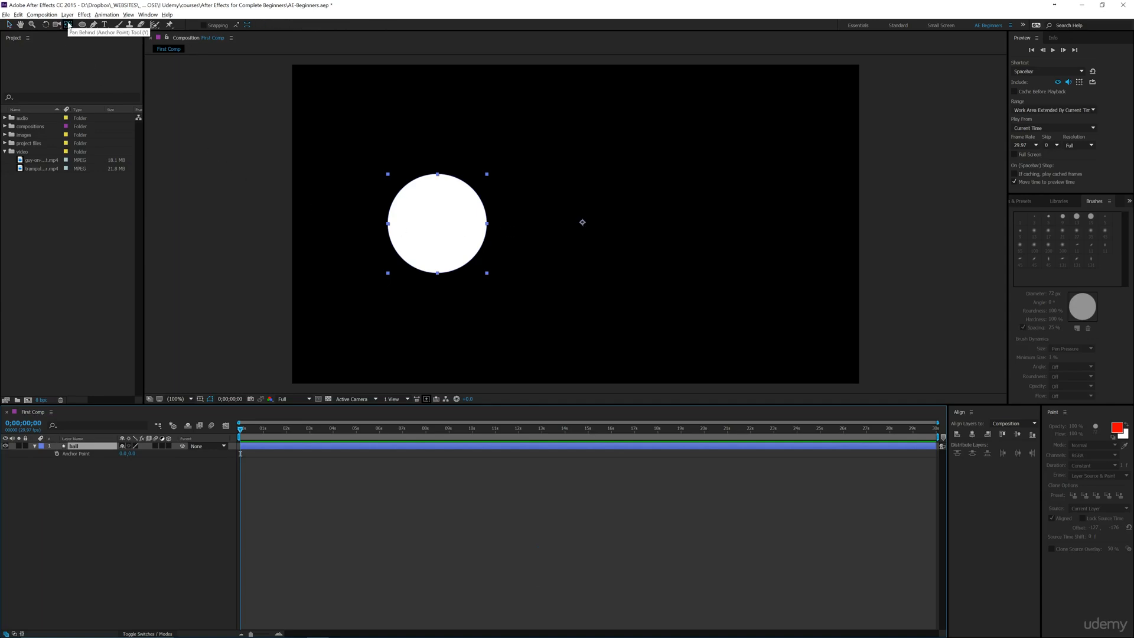
pyautogui.moveTo(584, 224)
pyautogui.mouseDown()
pyautogui.moveTo(438, 227)
pyautogui.moveTo(437, 214)
pyautogui.moveTo(458, 220)
pyautogui.moveTo(443, 225)
pyautogui.moveTo(426, 194)
pyautogui.moveTo(449, 184)
pyautogui.moveTo(459, 233)
pyautogui.moveTo(439, 228)
pyautogui.mouseUp()
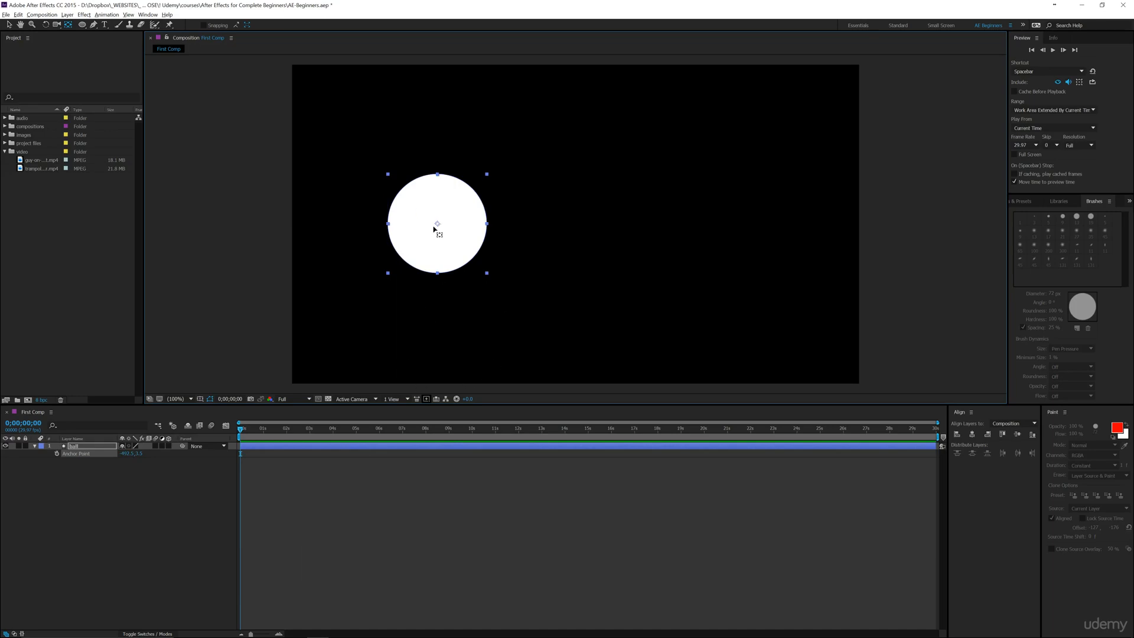
# - Scale the ball layer up uniformly to about 125% around its centred anchor point
pyautogui.press('s')
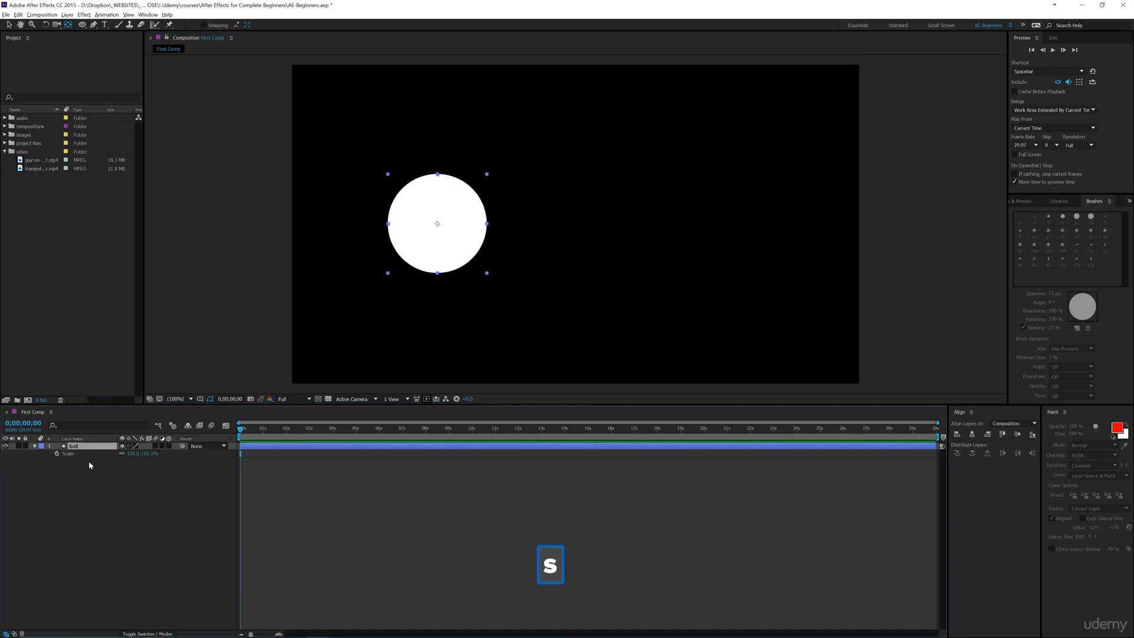
pyautogui.moveTo(131, 454); pyautogui.dragTo(165, 483)
pyautogui.press('Return')
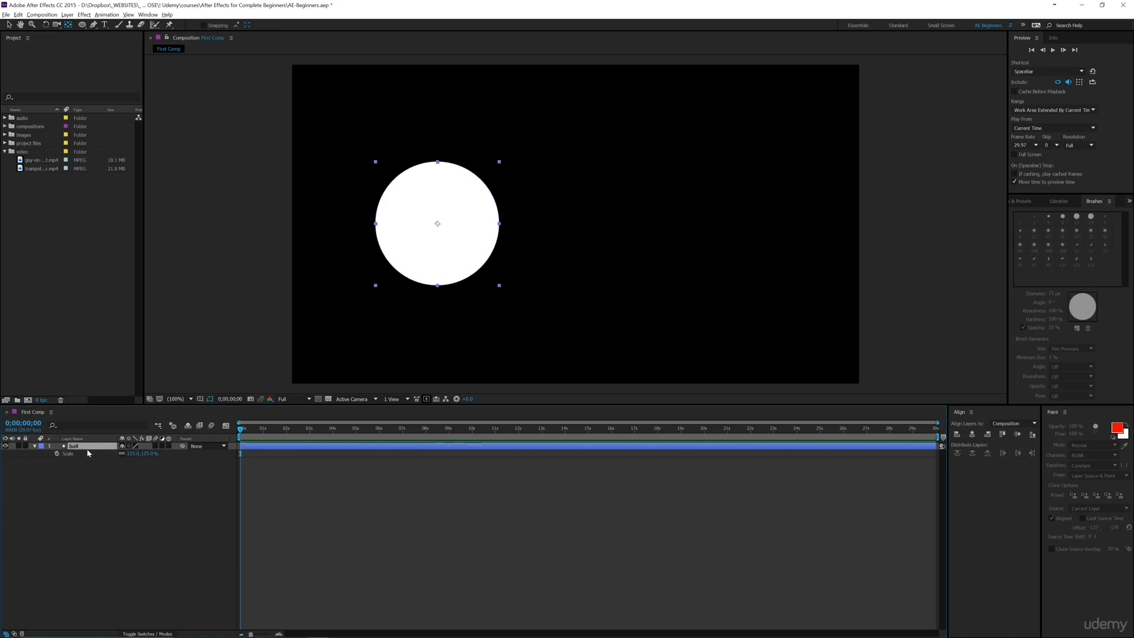
# - Keyframe the ball's Position at 0 seconds with the ball shifted slightly down and left, and save the project
pyautogui.press('p')
pyautogui.click(56, 454)
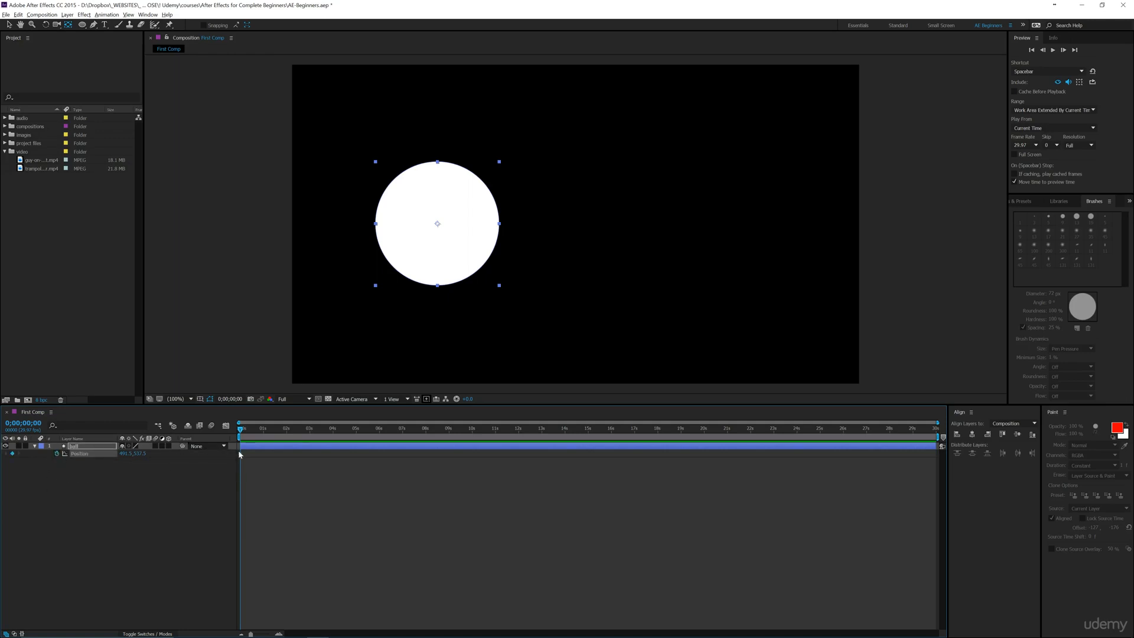
pyautogui.moveTo(242, 458)
pyautogui.moveTo(142, 453)
pyautogui.mouseDown()
pyautogui.moveTo(224, 453)
pyautogui.moveTo(107, 459)
pyautogui.moveTo(181, 453)
pyautogui.moveTo(112, 461)
pyautogui.moveTo(128, 460)
pyautogui.mouseUp()
pyautogui.hotkey('ctrl', 's')
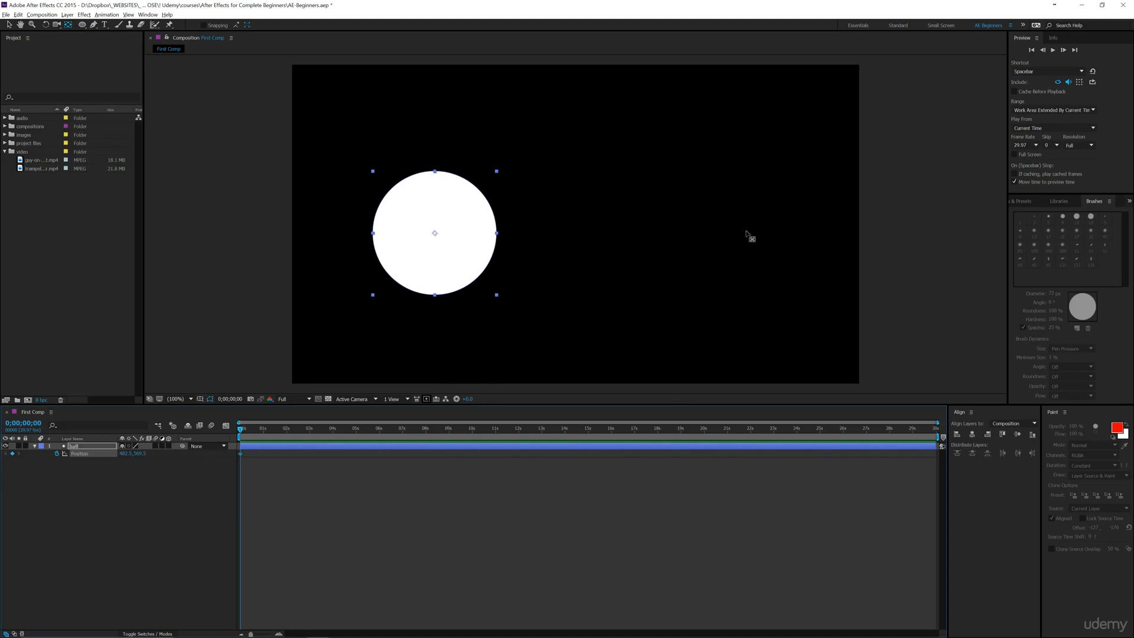
# - Switch to the Selection tool and set the current time to 2 seconds
pyautogui.press('v')
pyautogui.moveTo(241, 435); pyautogui.dragTo(288, 433)
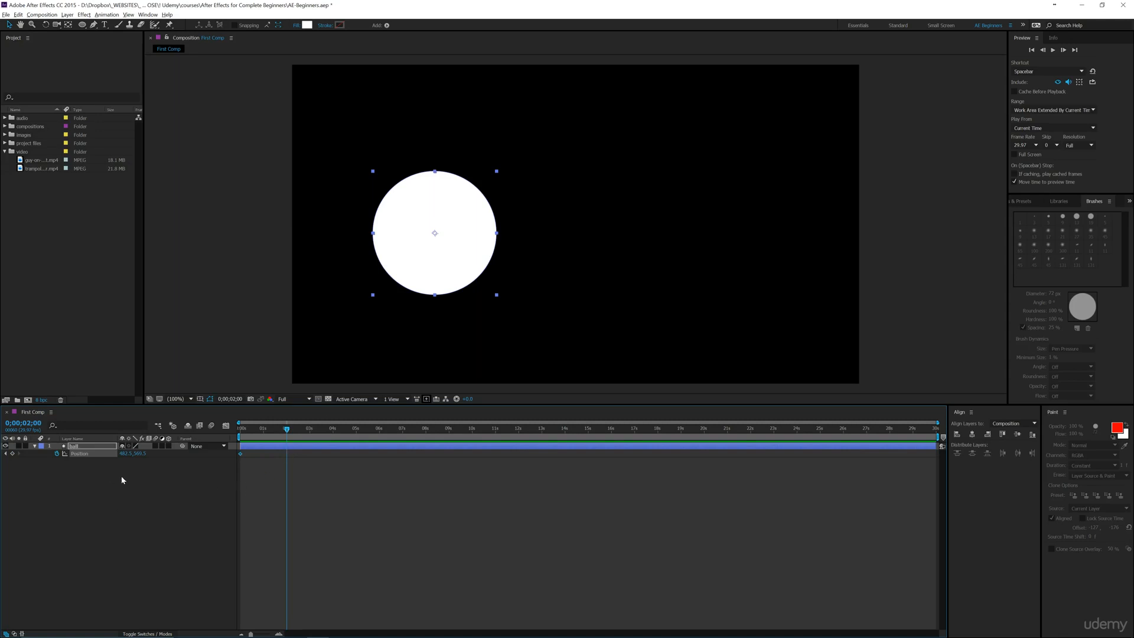
# - Try moving the ball to the right at 2 seconds, by its Position value and directly in the composition, undoing each move
pyautogui.moveTo(122, 453); pyautogui.dragTo(547, 468)
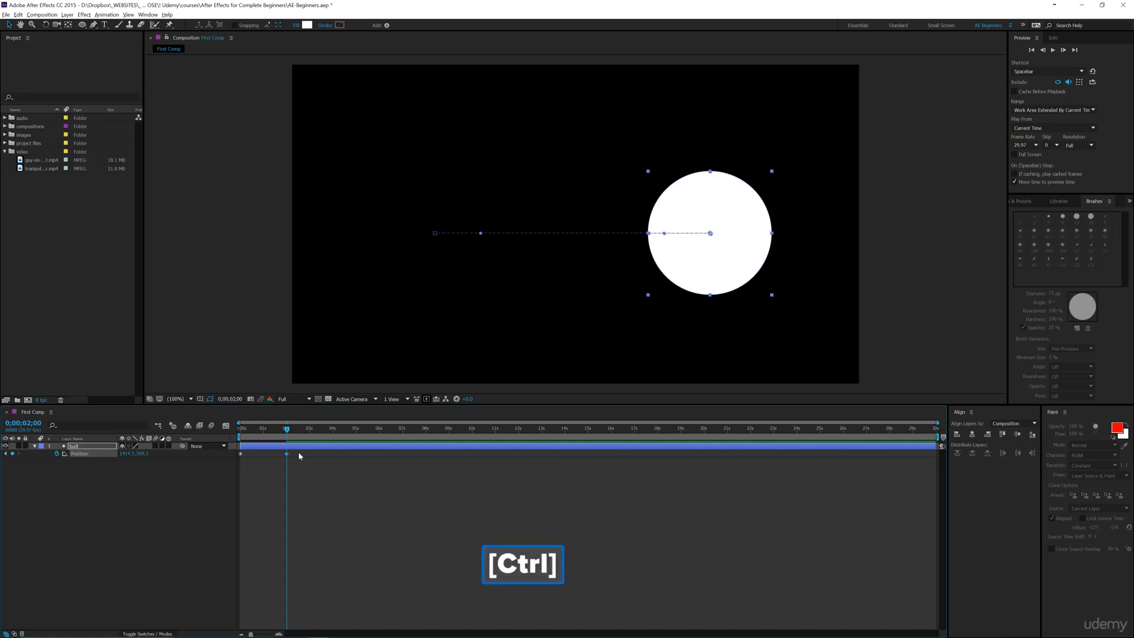
pyautogui.hotkey('ctrl', 'z')
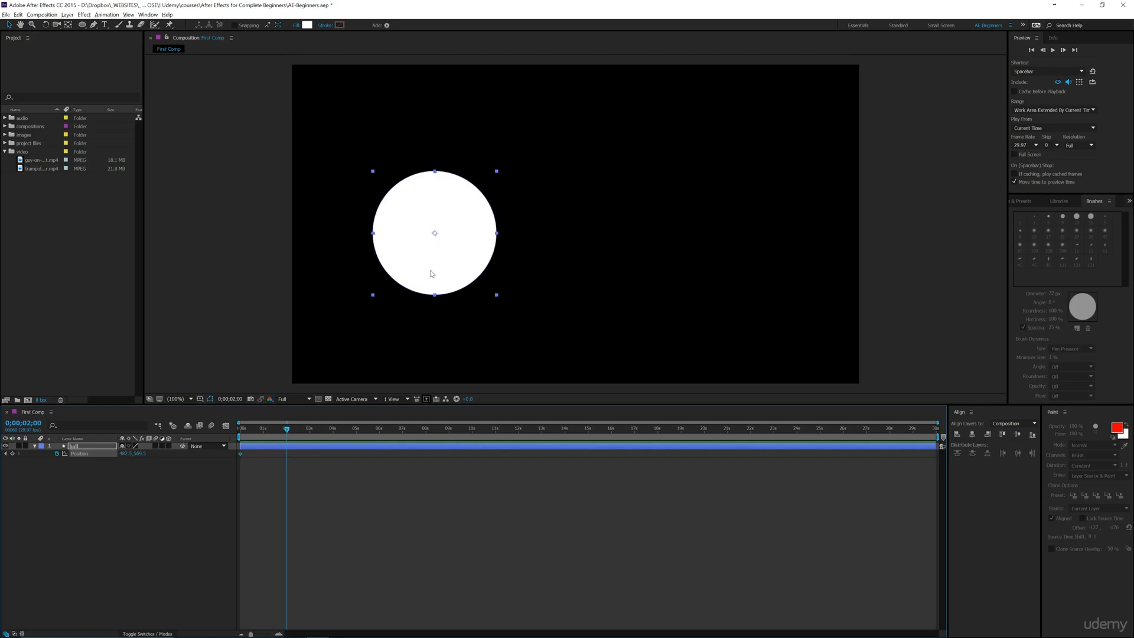
pyautogui.moveTo(432, 272); pyautogui.dragTo(680, 267)
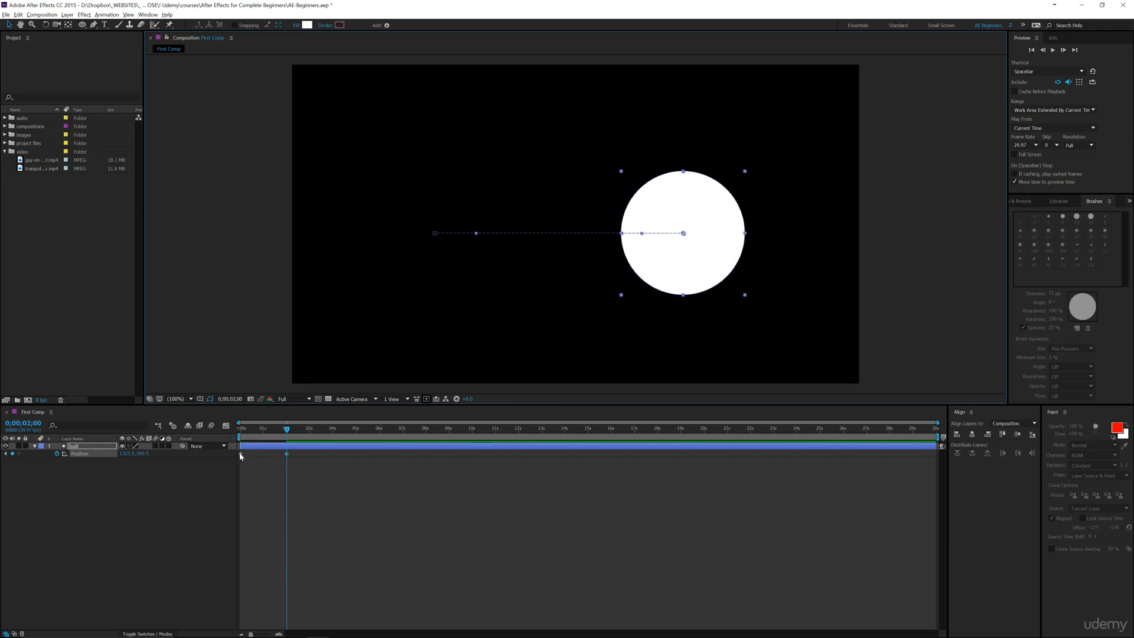
pyautogui.moveTo(241, 453)
pyautogui.hotkey('ctrl', 'z')
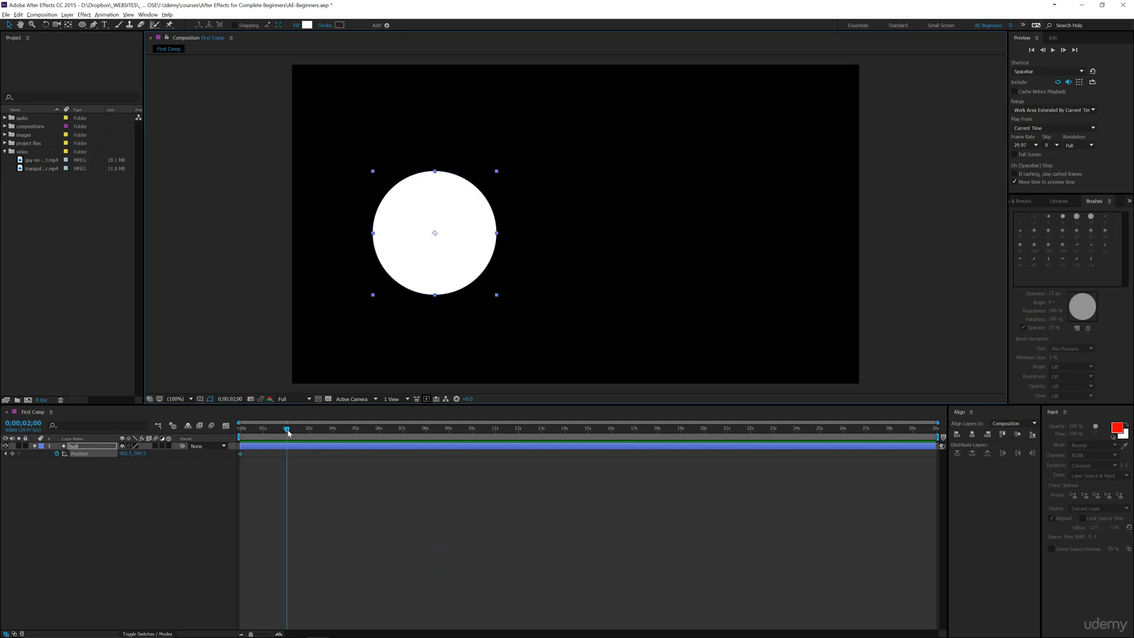
# - Add a second Position keyframe at 2 seconds by increasing the ball's X position to place it in the composition's right half
pyautogui.click(284, 430)
pyautogui.moveTo(285, 433); pyautogui.dragTo(287, 431)
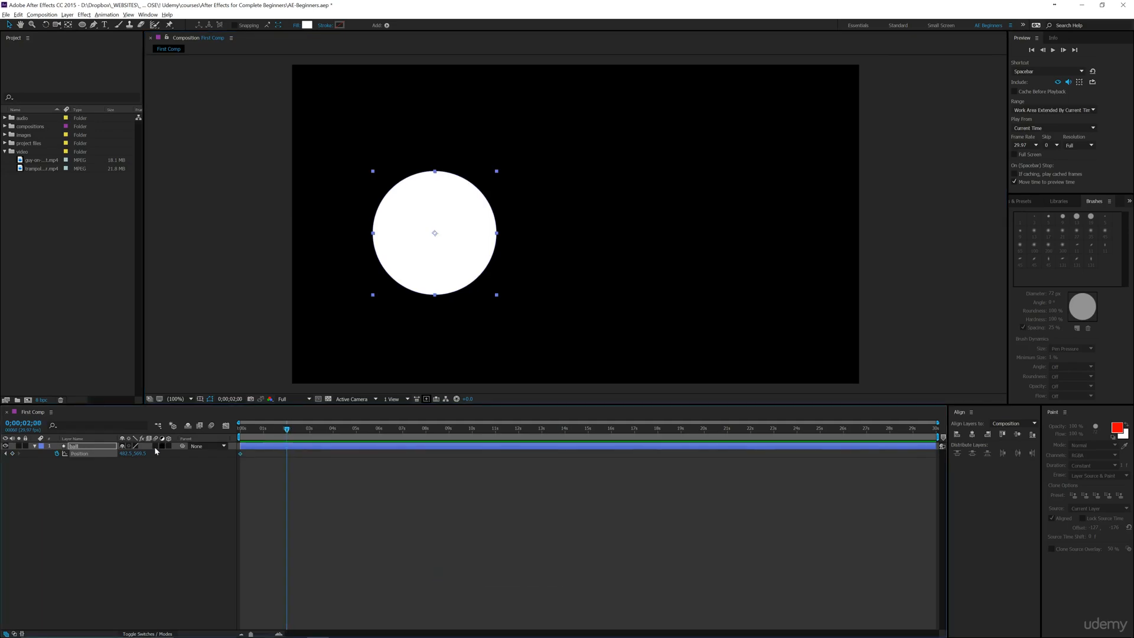
pyautogui.moveTo(127, 456); pyautogui.dragTo(175, 437)
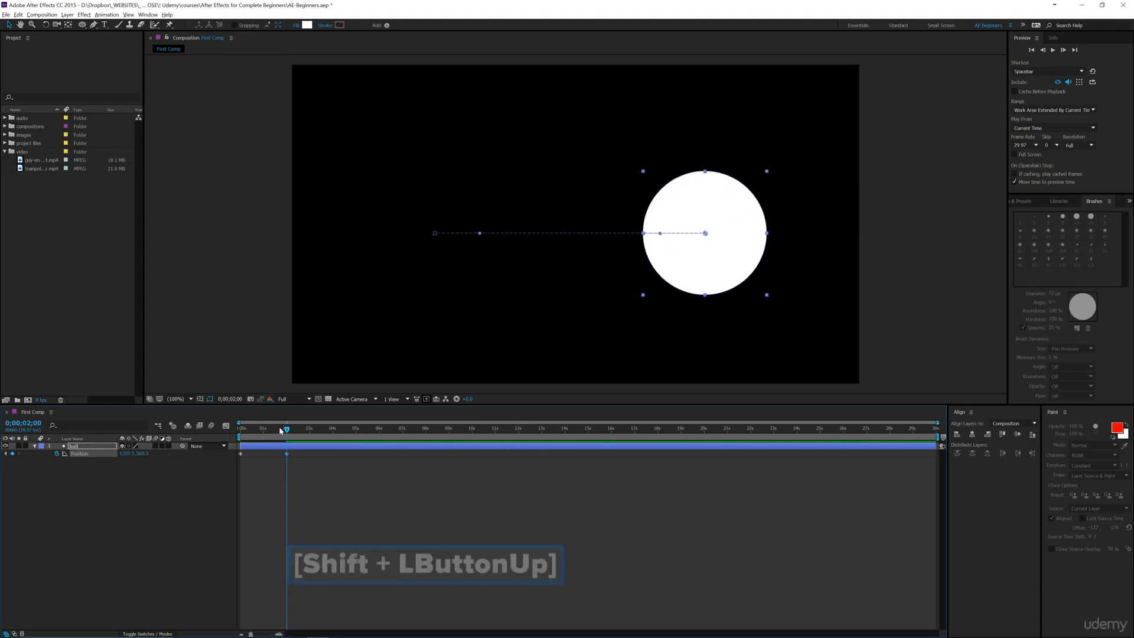
# - Play the ball's position animation from the beginning a couple of times and return the current time to 0 seconds
pyautogui.moveTo(286, 430); pyautogui.dragTo(240, 430)
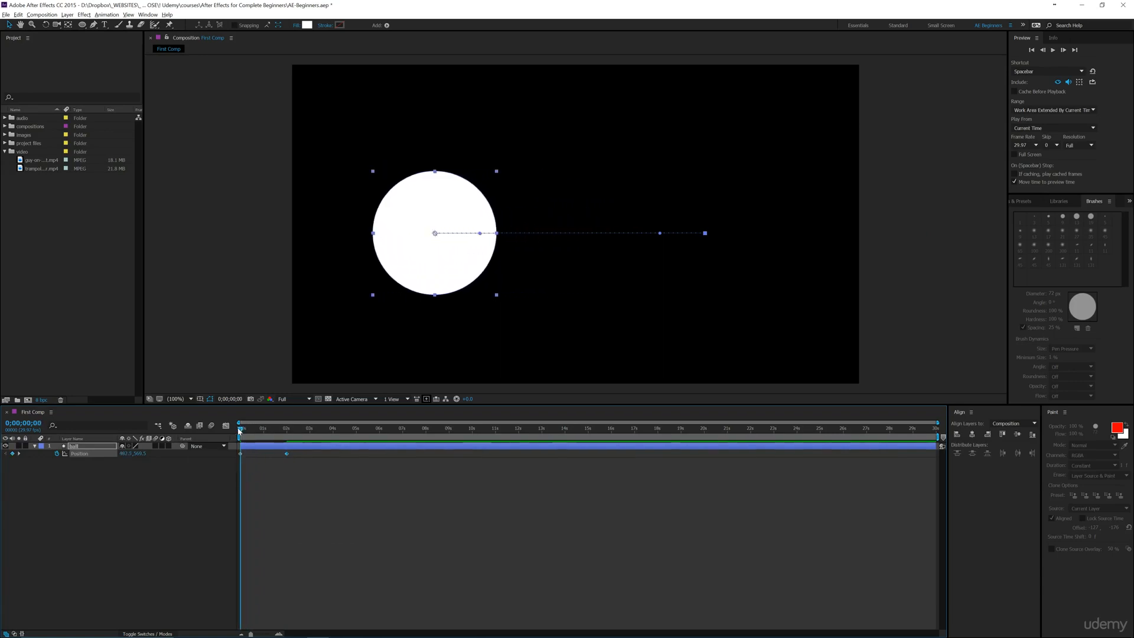
pyautogui.press('space')
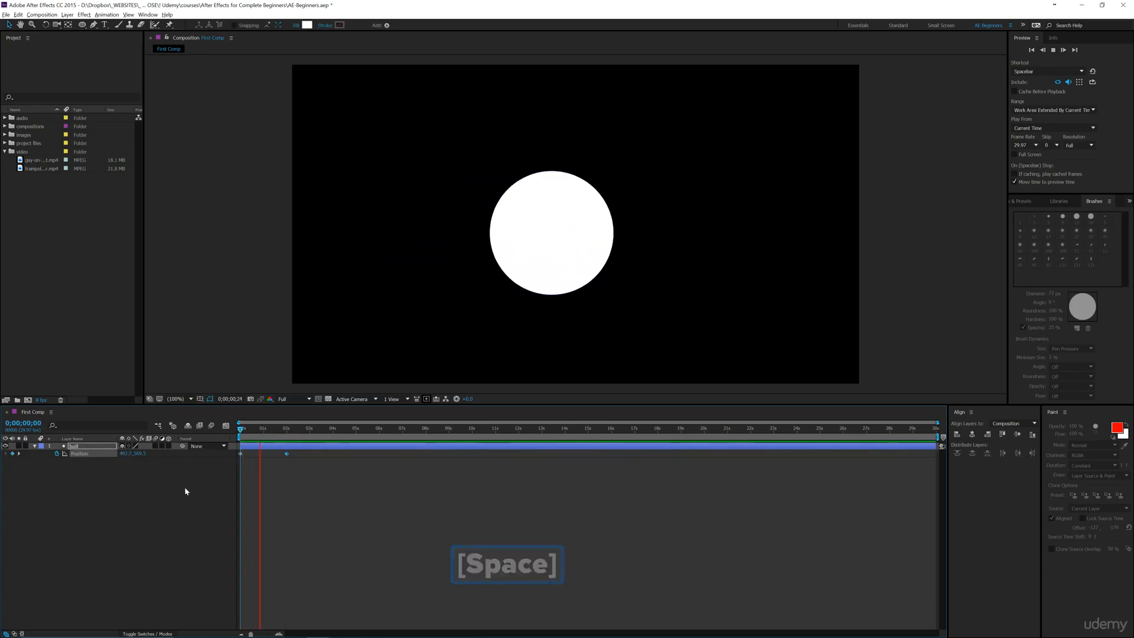
pyautogui.press('space')
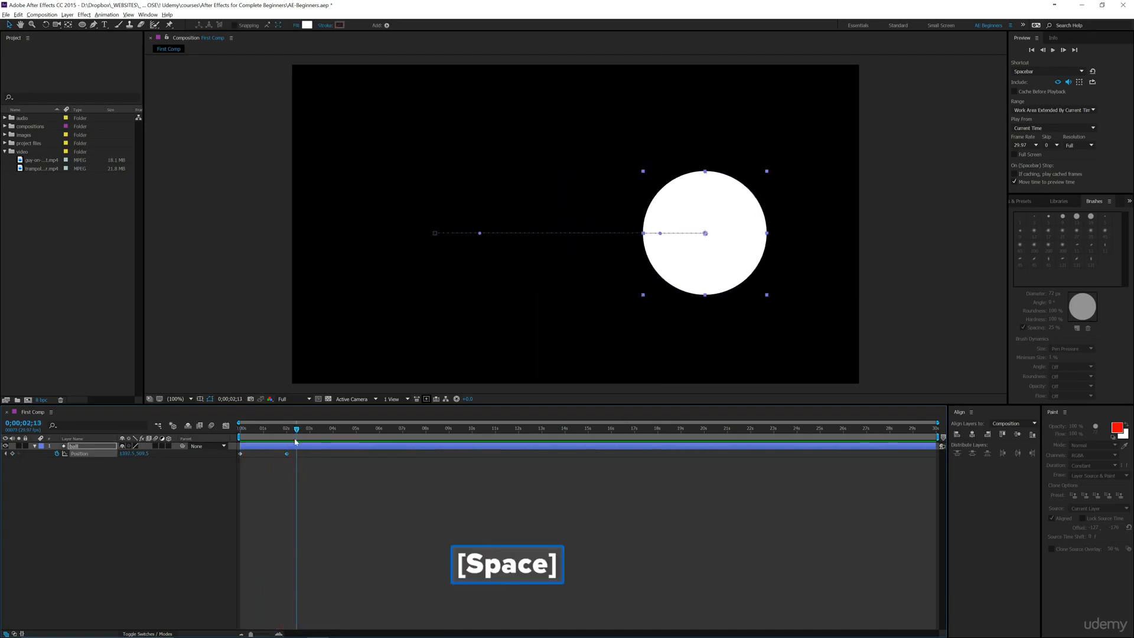
pyautogui.moveTo(295, 430); pyautogui.dragTo(234, 439)
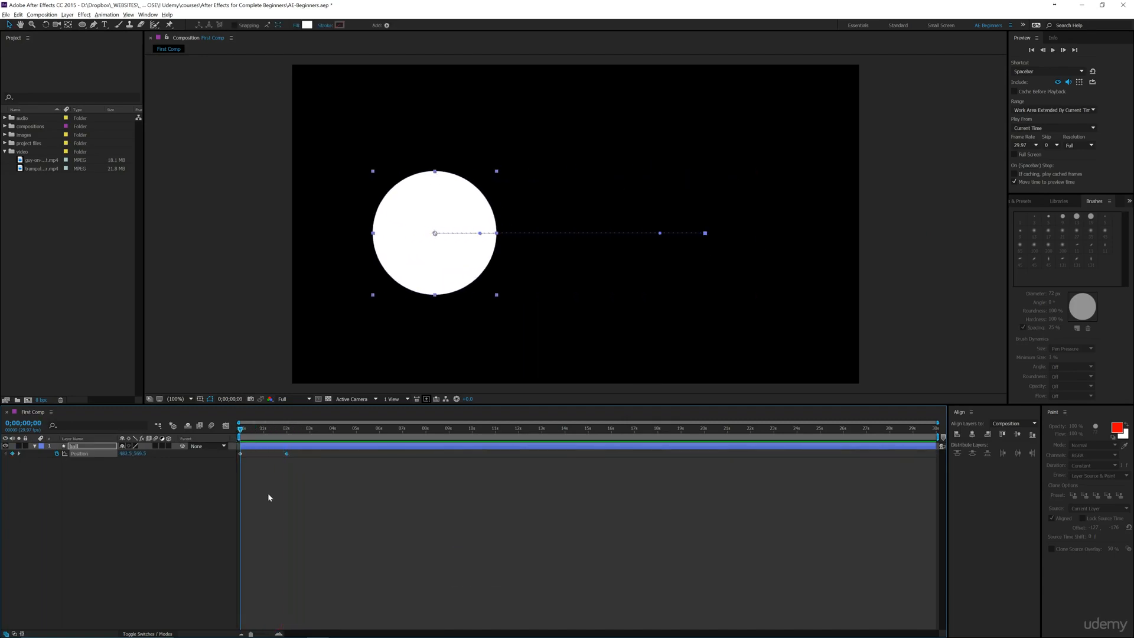
pyautogui.press('space')
pyautogui.press('space')
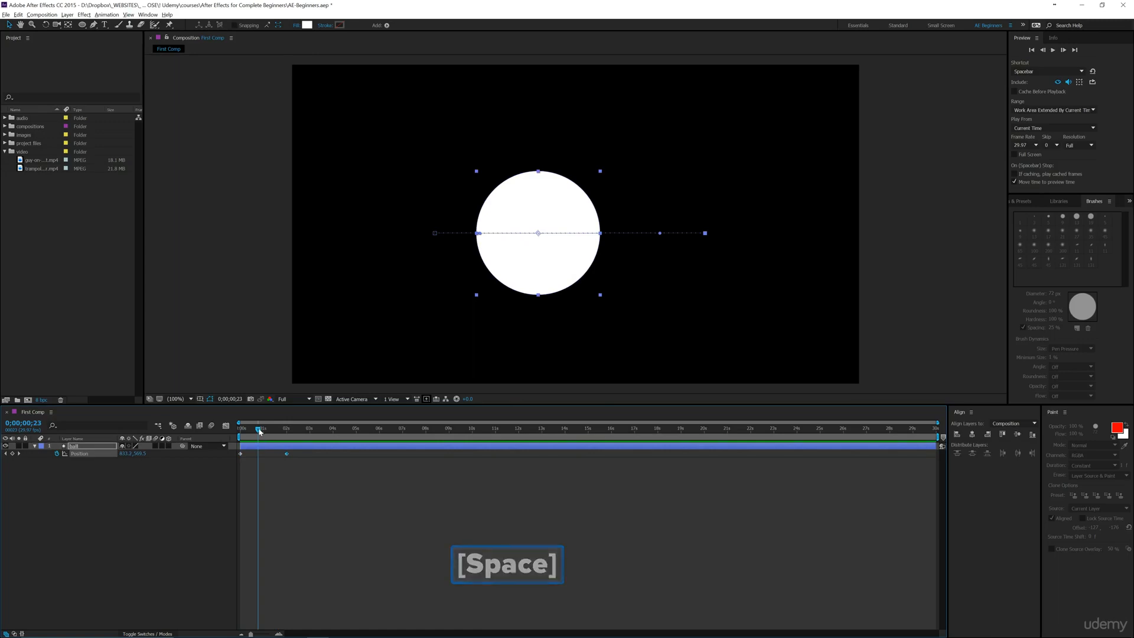
pyautogui.moveTo(264, 430); pyautogui.dragTo(236, 437)
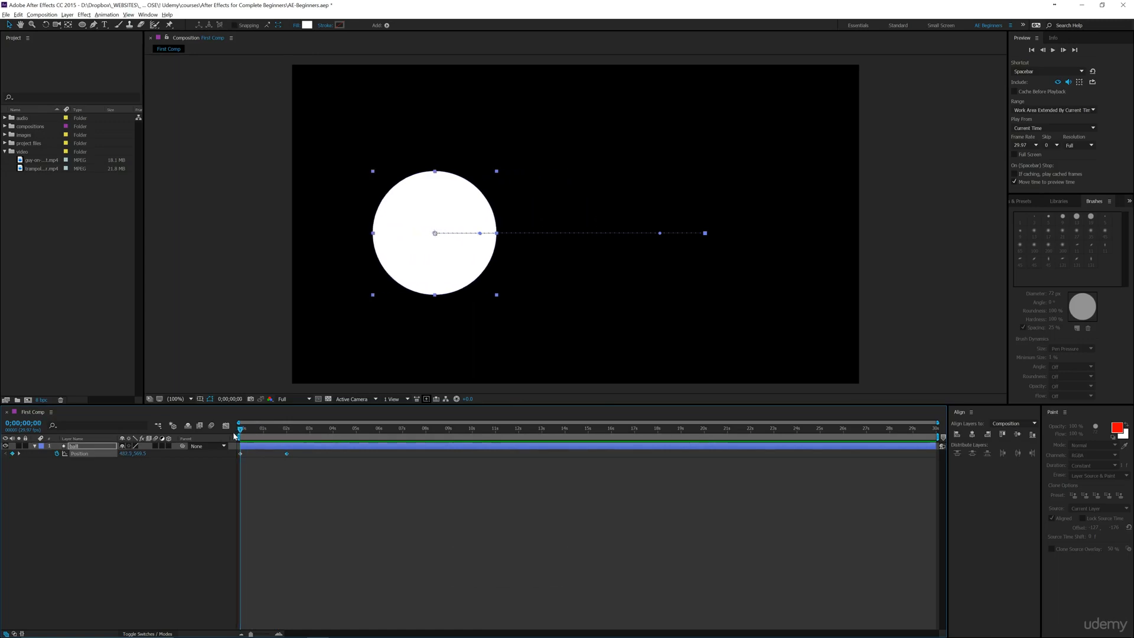
# - Add a Scale keyframe for the ball layer at 0 seconds and show all of its keyframed properties
pyautogui.click(77, 448)
pyautogui.press('s')
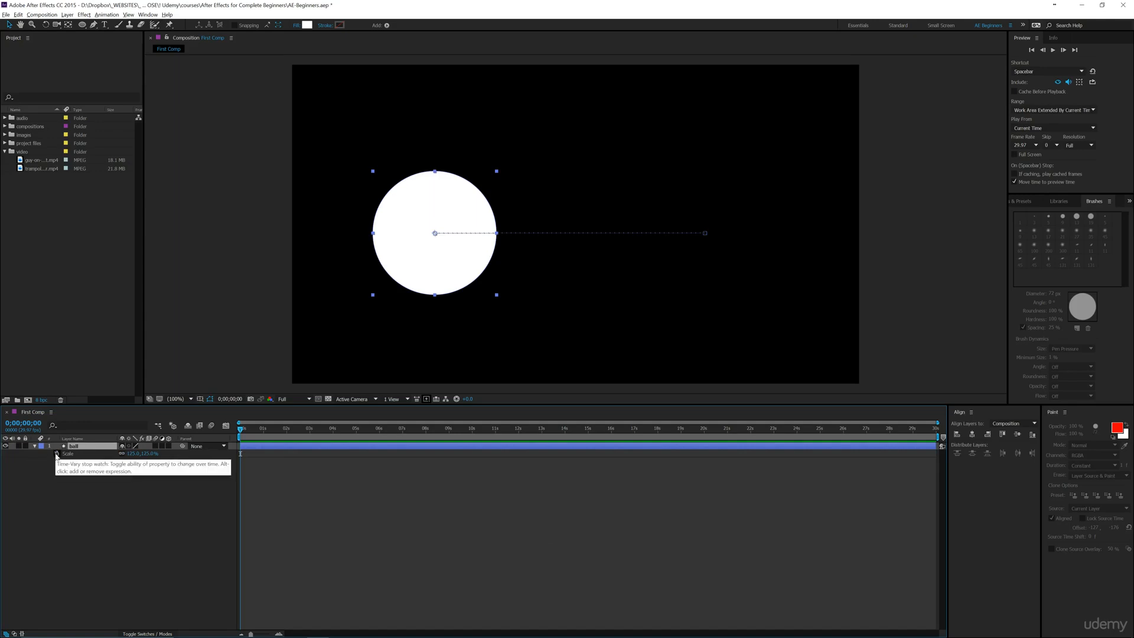
pyautogui.click(56, 453)
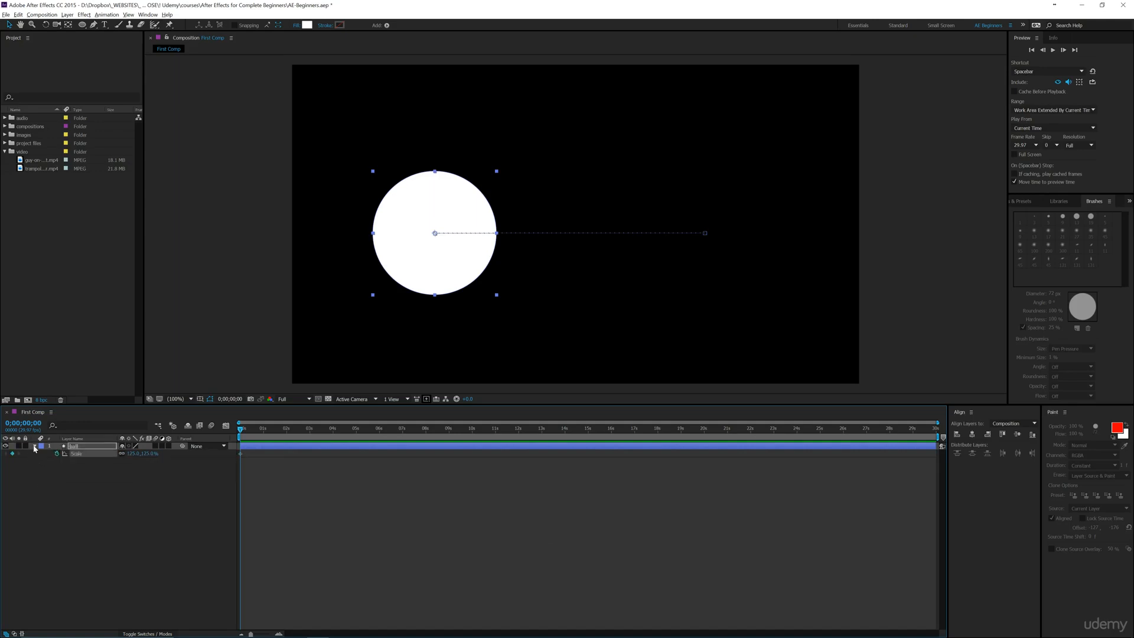
pyautogui.press('u')
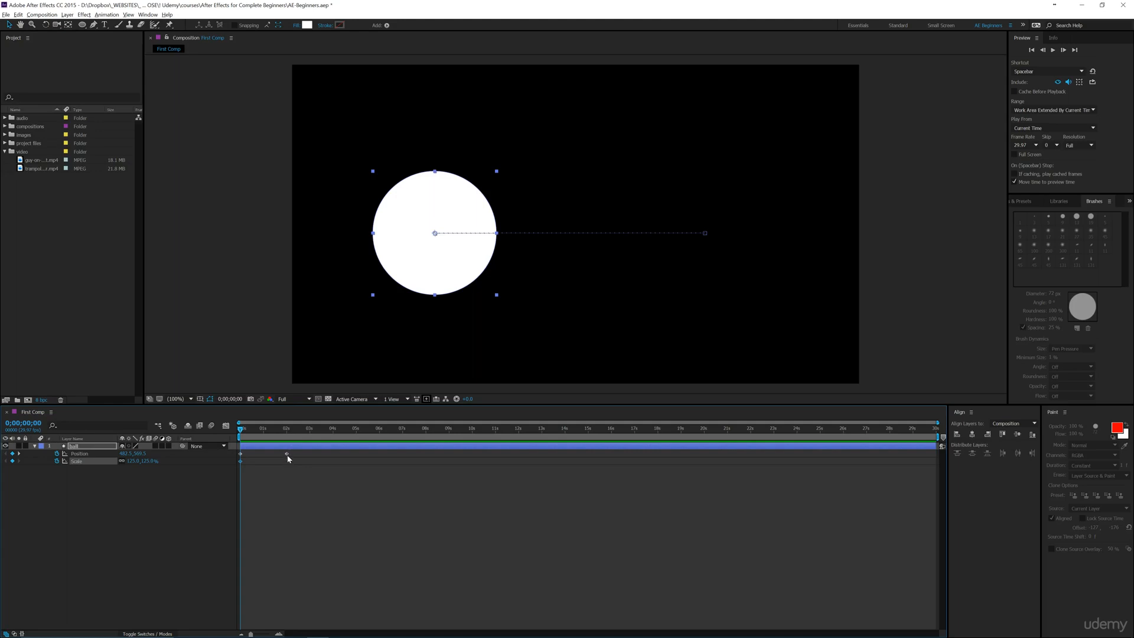
# - Jump the current time back and forth between the ball's keyframes at 0 and 2 seconds
pyautogui.moveTo(288, 456)
pyautogui.press('k')
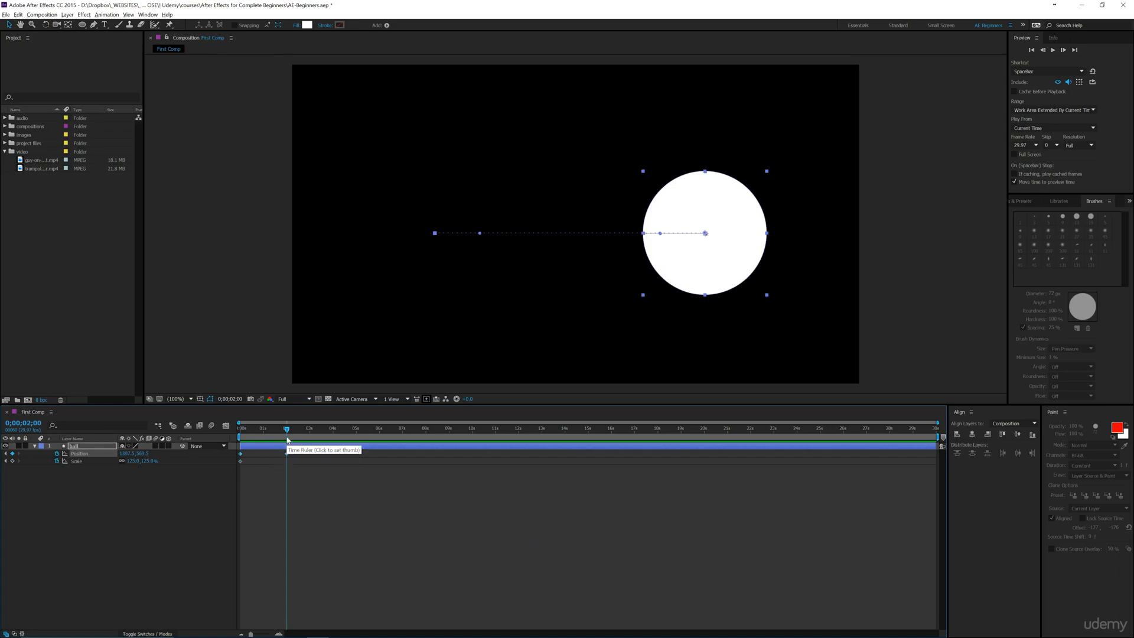
pyautogui.moveTo(287, 438)
pyautogui.mouseDown()
pyautogui.moveTo(263, 438)
pyautogui.moveTo(283, 439)
pyautogui.mouseUp()
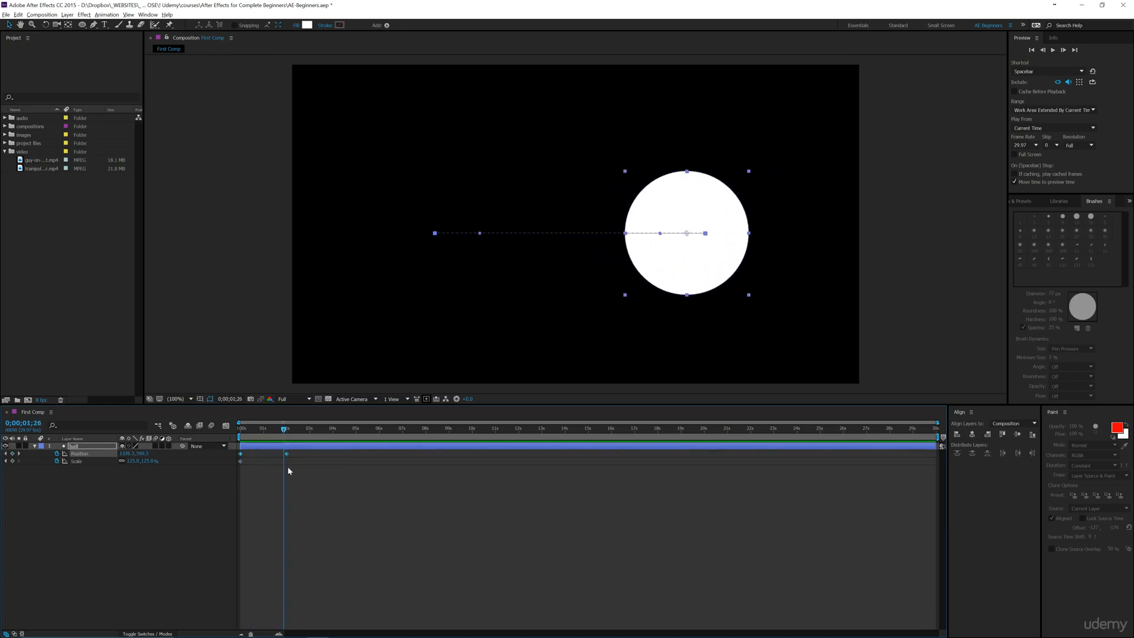
pyautogui.press('k')
pyautogui.press('j')
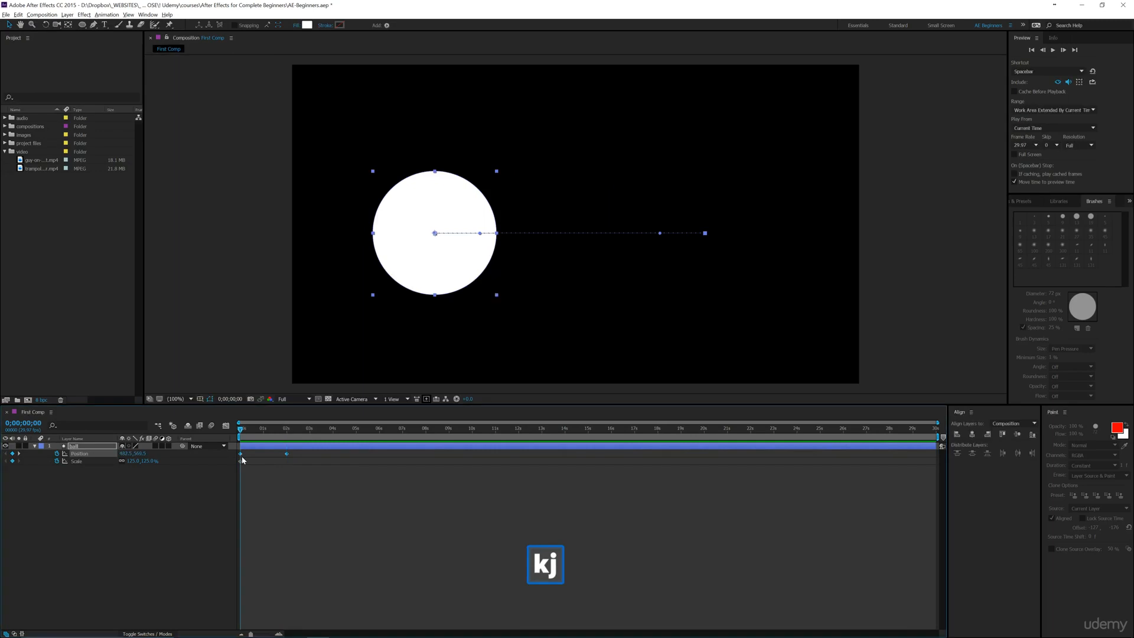
pyautogui.press('k')
pyautogui.press('j')
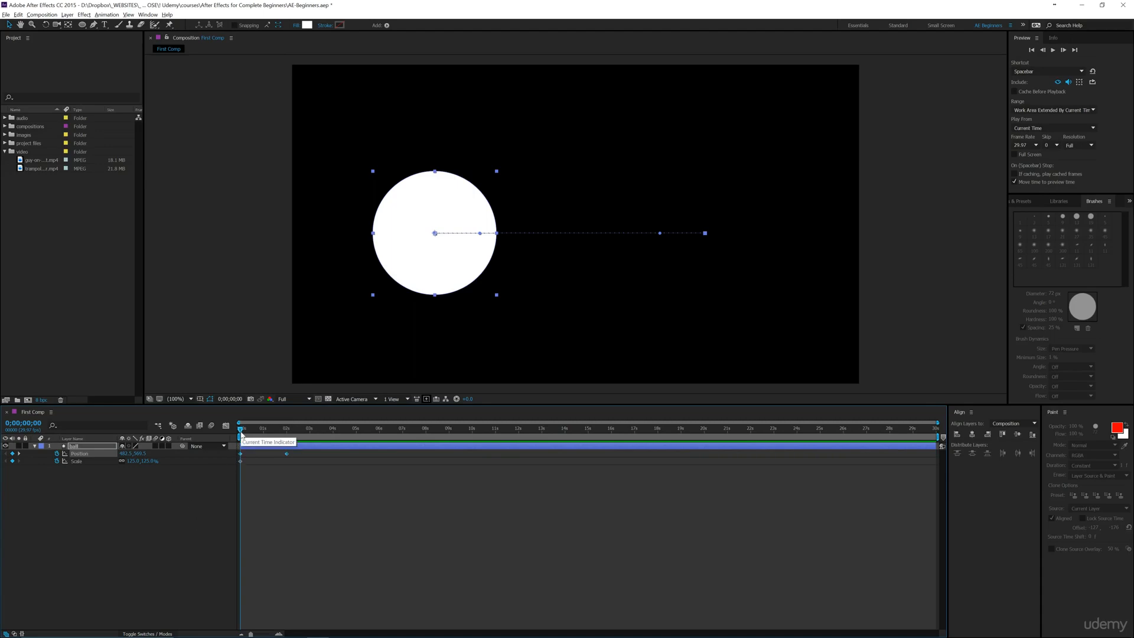
# - Add a Scale keyframe at 2 seconds with the ball enlarged to about 192%, and preview the animation from the start
pyautogui.press('k')
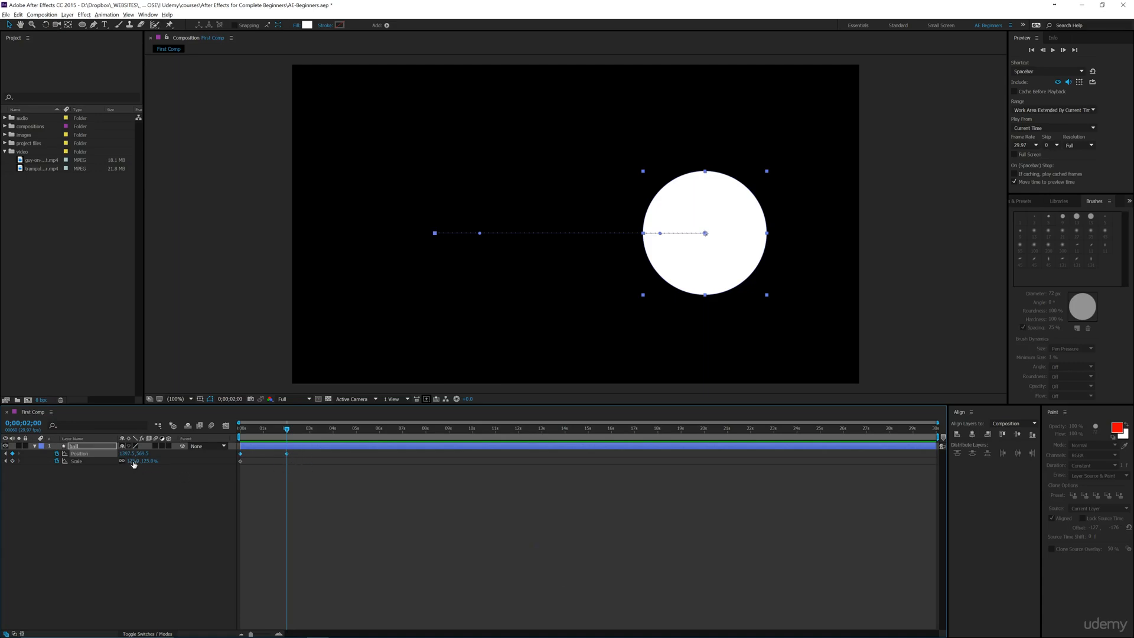
pyautogui.moveTo(134, 464); pyautogui.dragTo(166, 468)
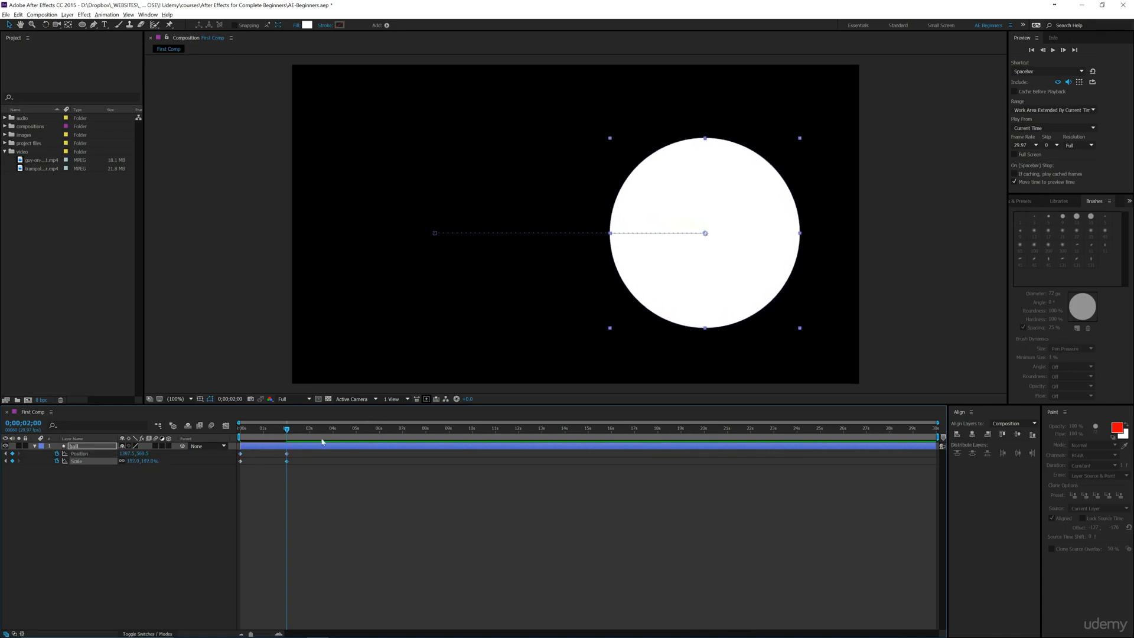
pyautogui.moveTo(289, 432); pyautogui.dragTo(241, 432)
pyautogui.press('space')
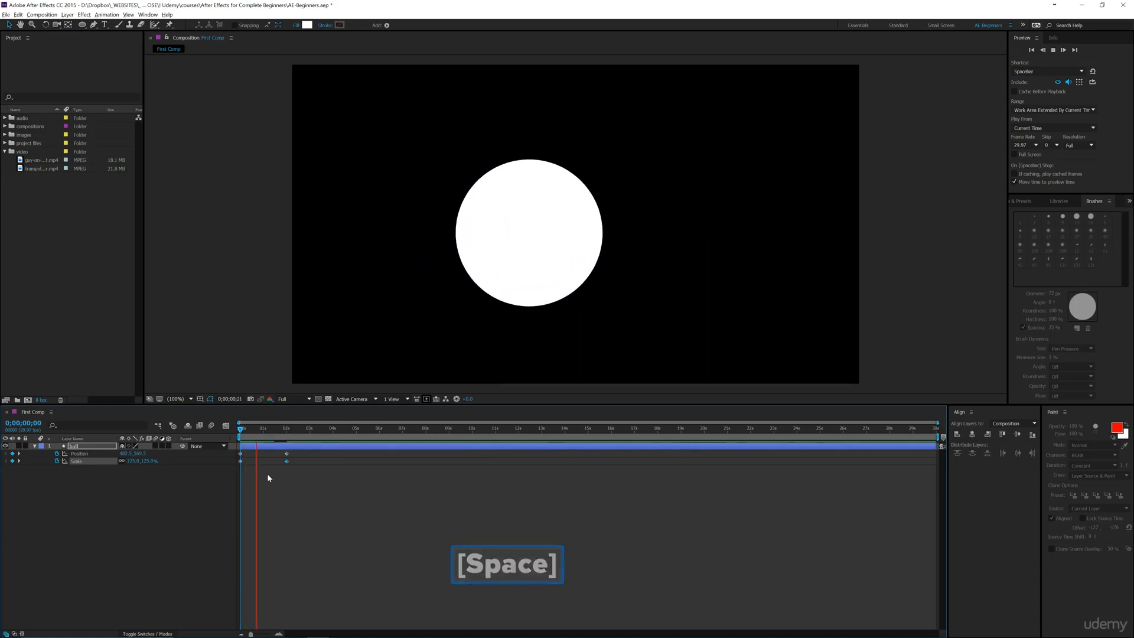
pyautogui.press('space')
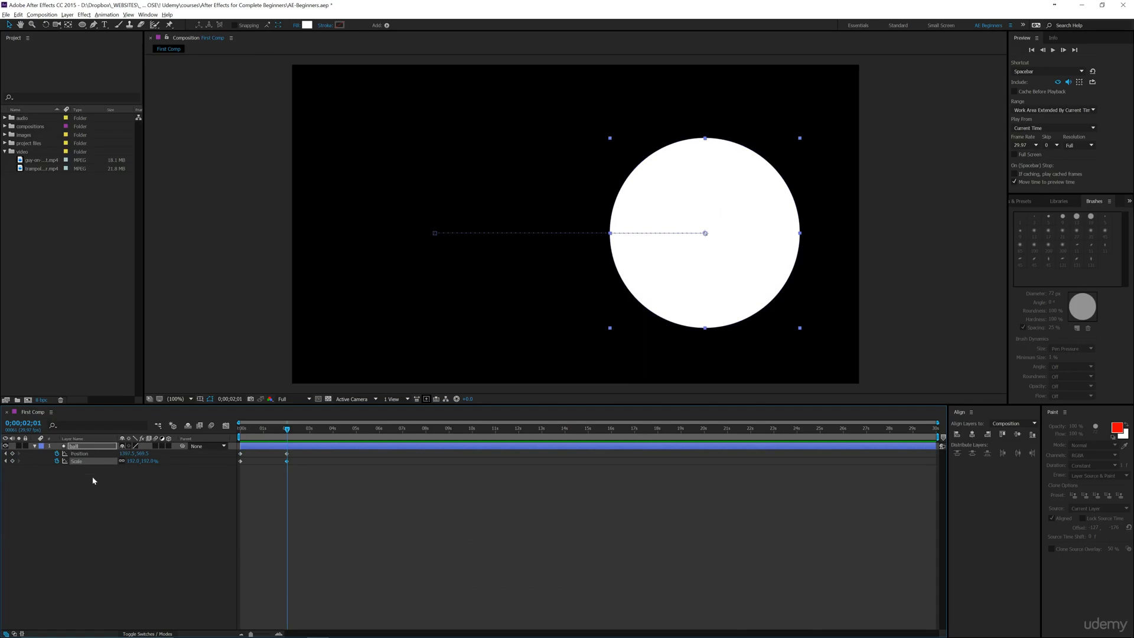
# - Reveal all the ball's transform properties and keyframe its Opacity at 0% at 0 seconds
pyautogui.click(35, 446)
pyautogui.click(35, 446)
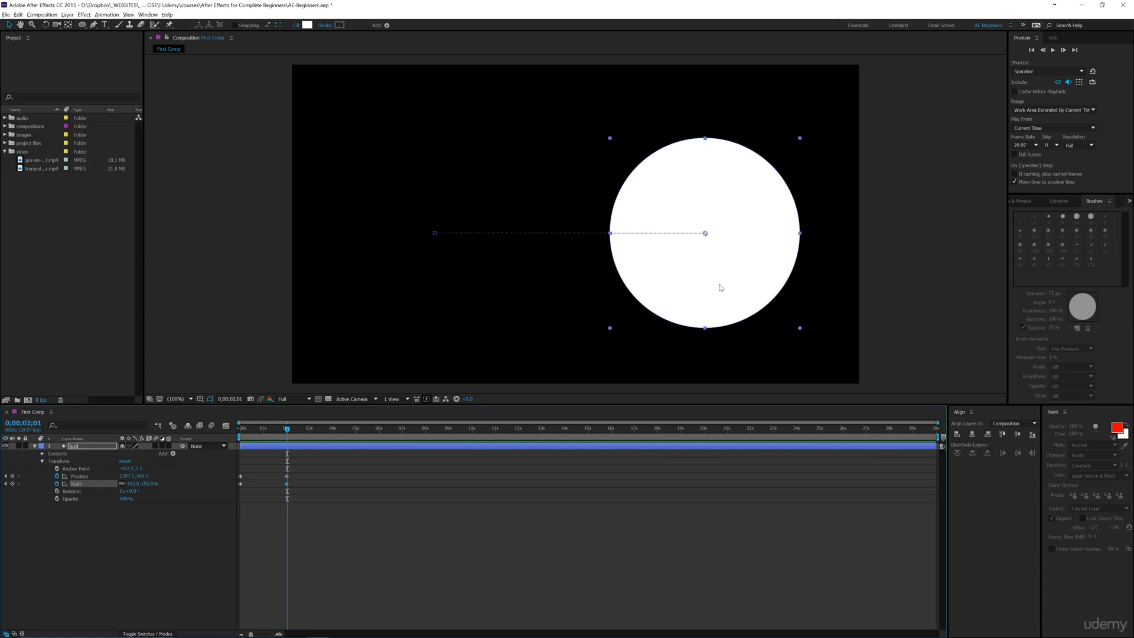
pyautogui.click(70, 499)
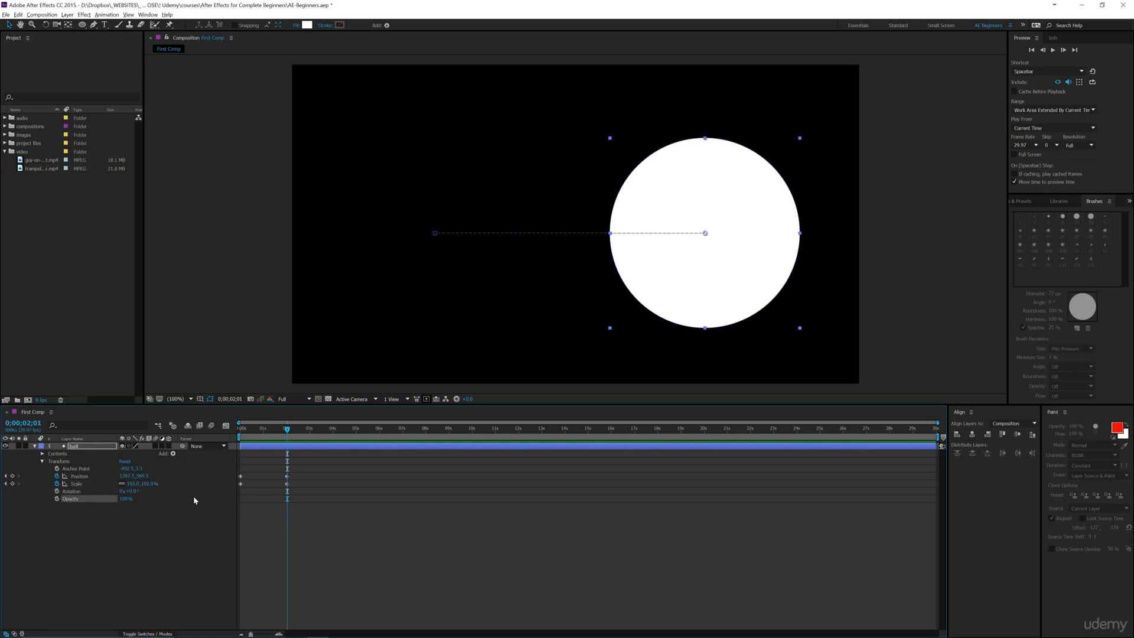
pyautogui.press('j')
pyautogui.press('j')
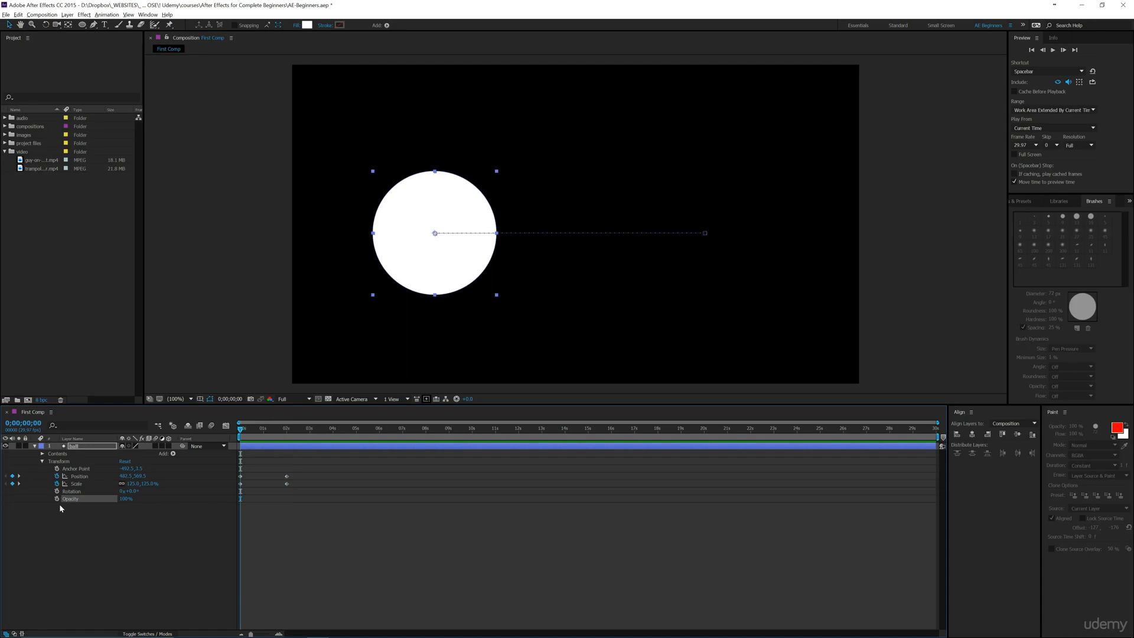
pyautogui.click(56, 498)
pyautogui.moveTo(125, 498); pyautogui.dragTo(69, 509)
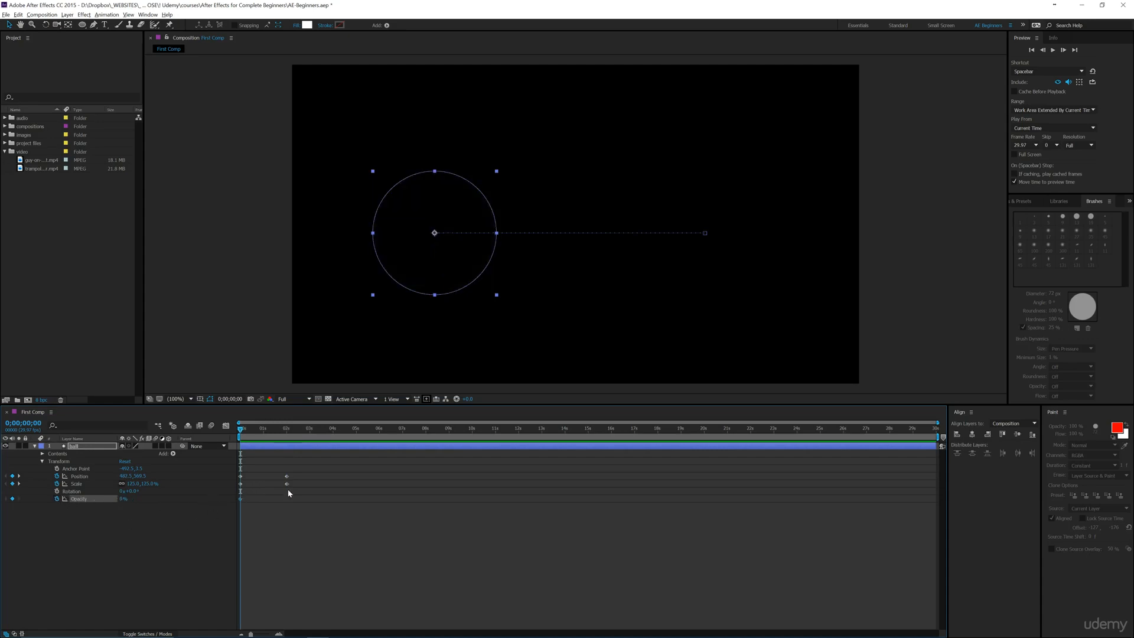
# - Add an Opacity keyframe of 100% at 2 seconds and preview the ball's animation from the start
pyautogui.press('k')
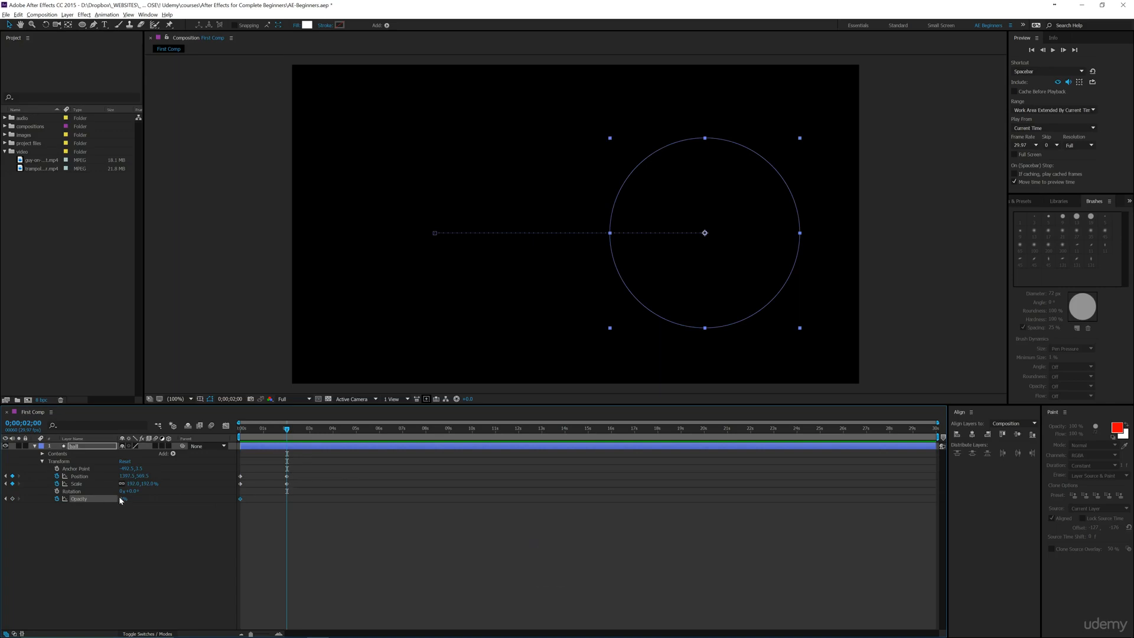
pyautogui.moveTo(122, 499); pyautogui.dragTo(192, 505)
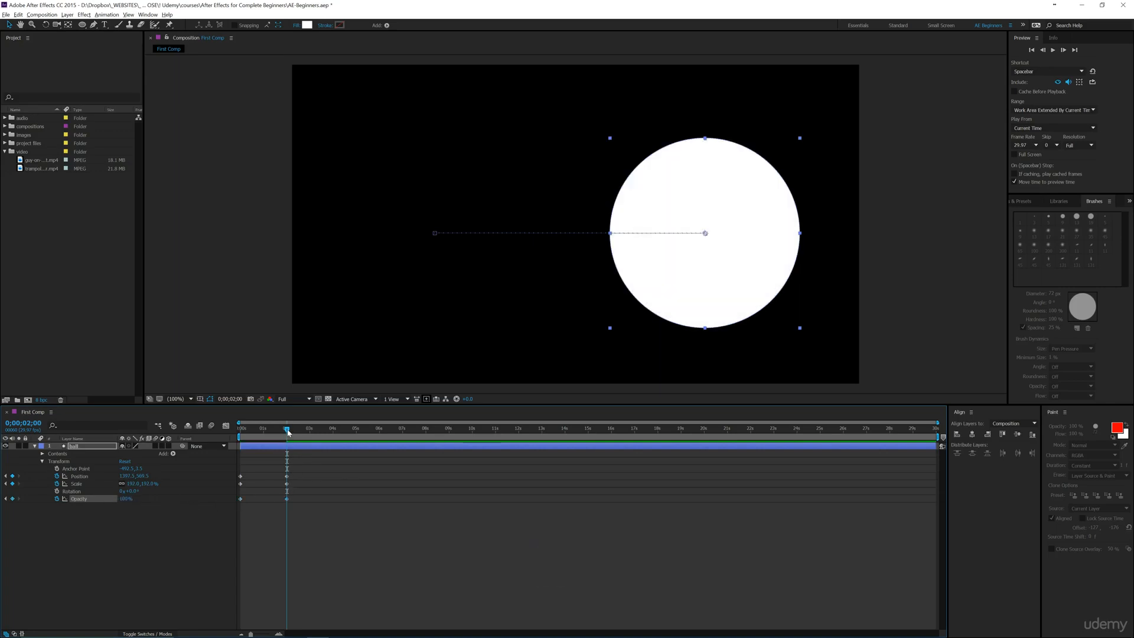
pyautogui.moveTo(287, 431); pyautogui.dragTo(238, 440)
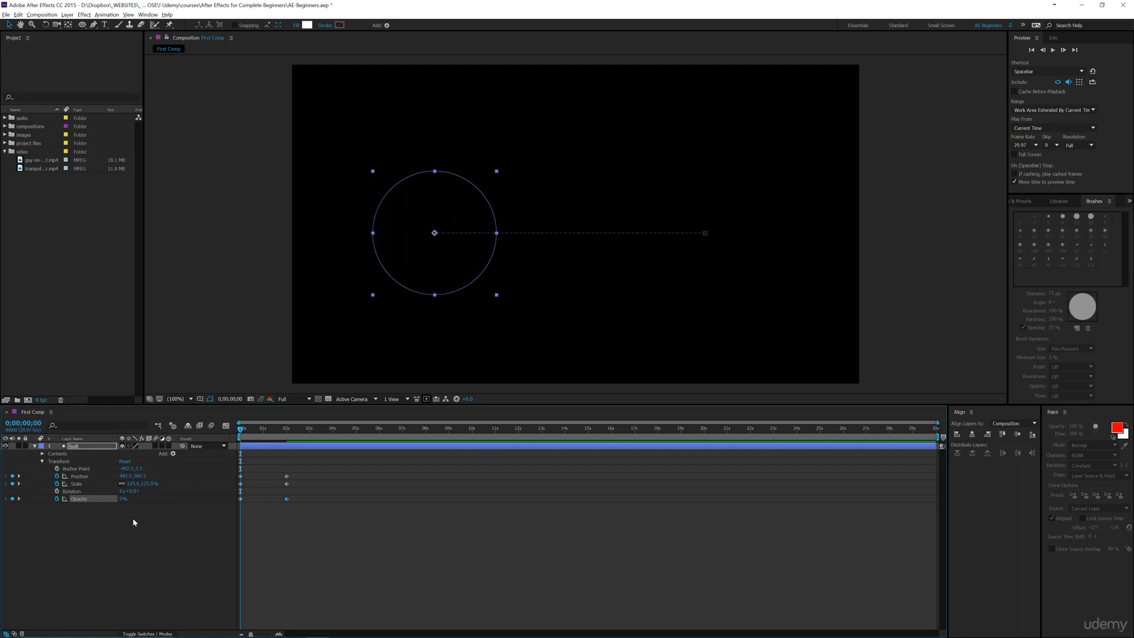
pyautogui.press('space')
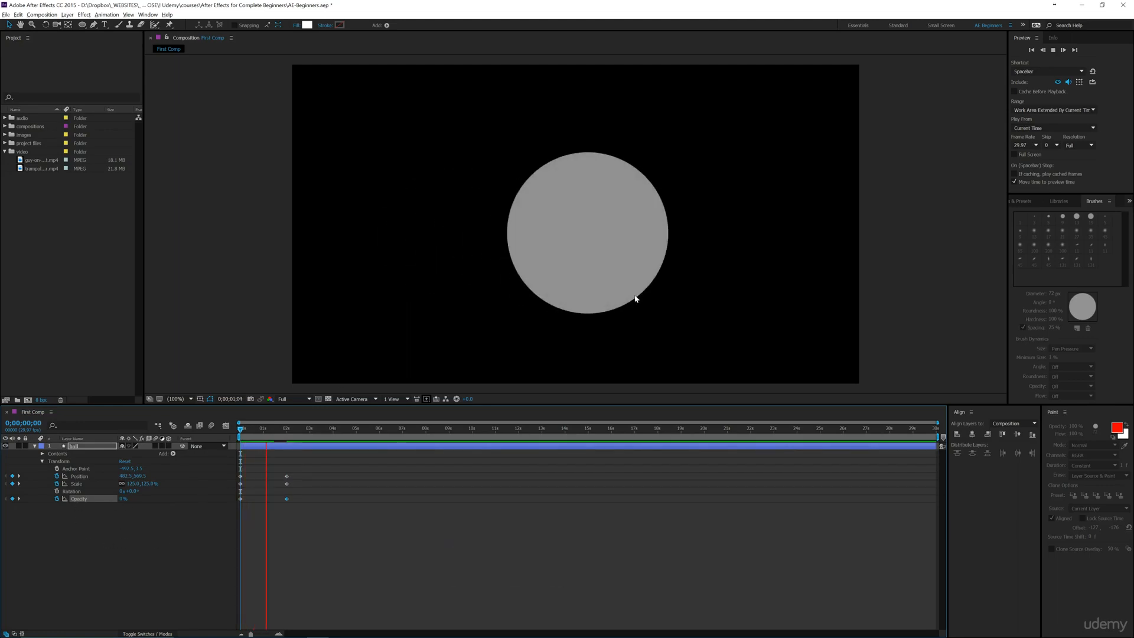
pyautogui.press('space')
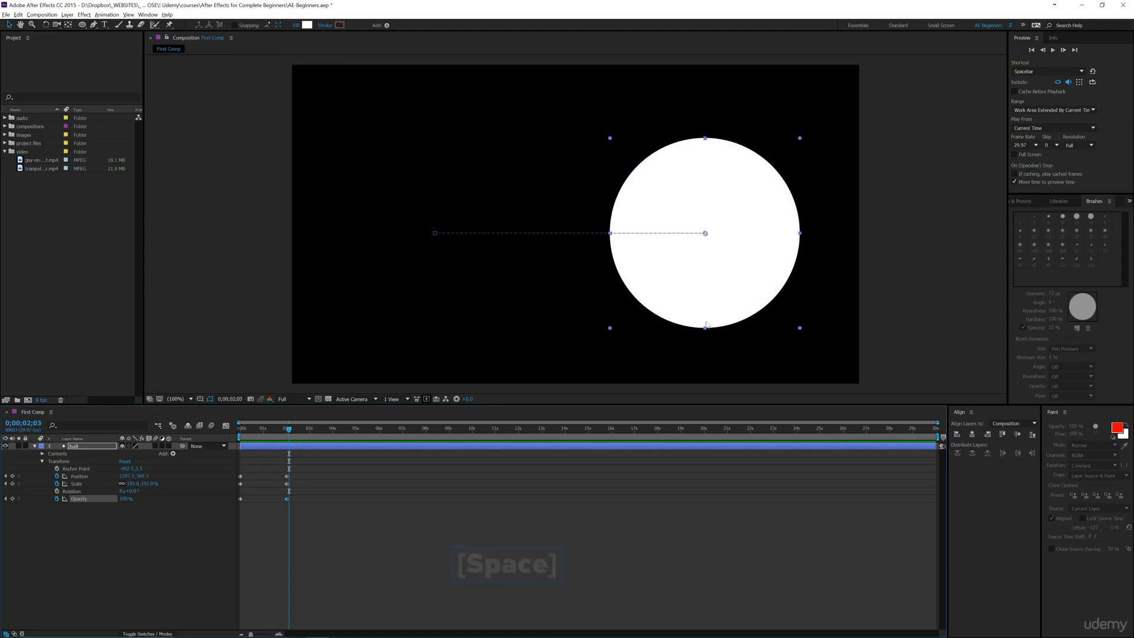